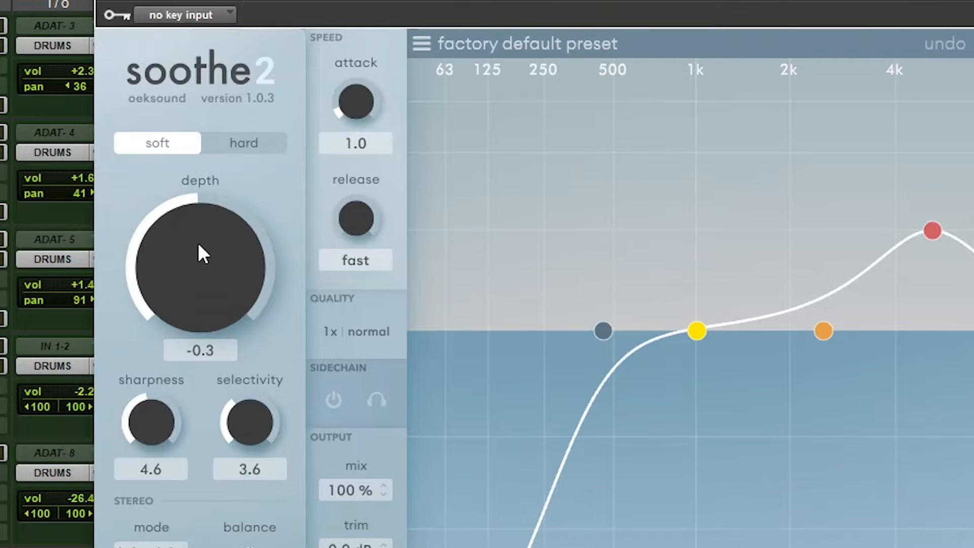
Lower the soothe2 depth to -0.5 and switch the stereo mode to mid | side
left_click_drag(198, 245, 185, 451)
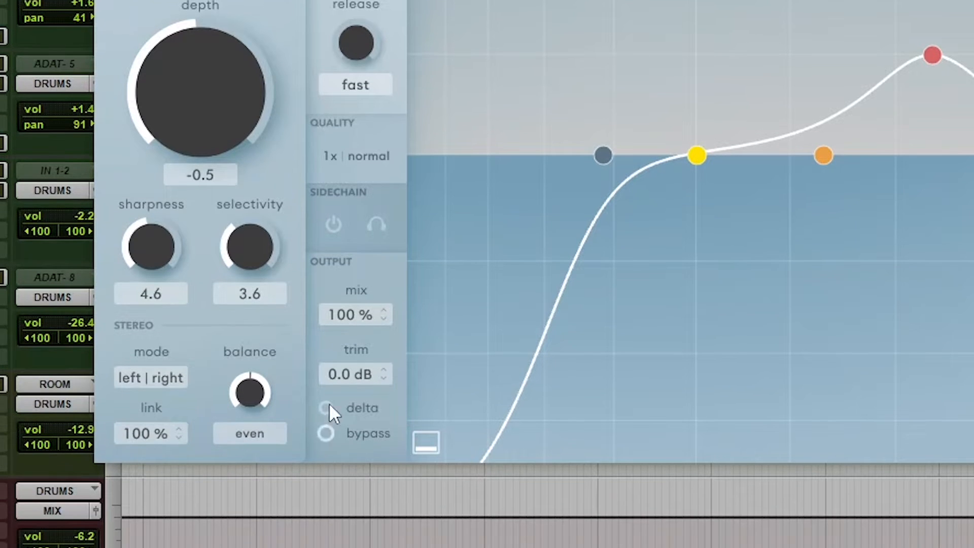
left_click(153, 378)
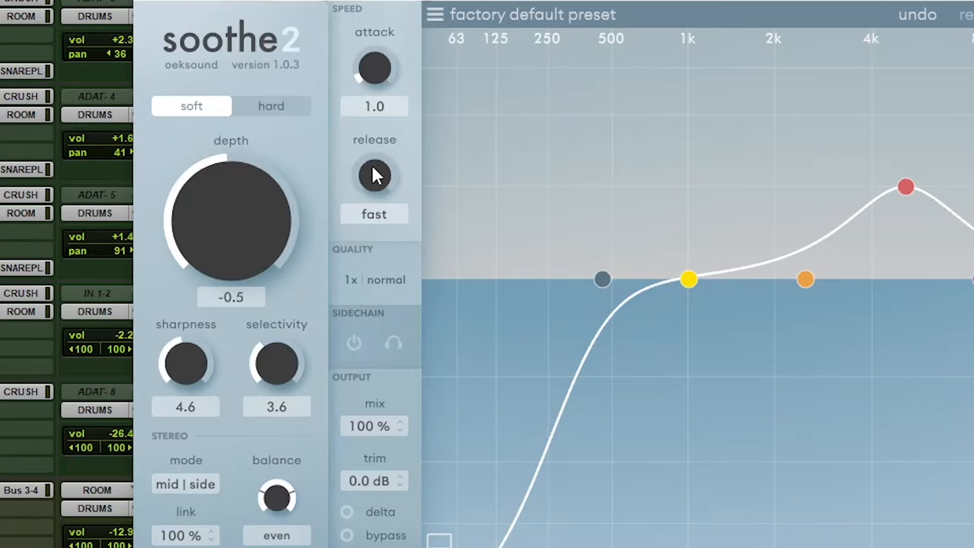
left_click_drag(376, 171, 521, 425)
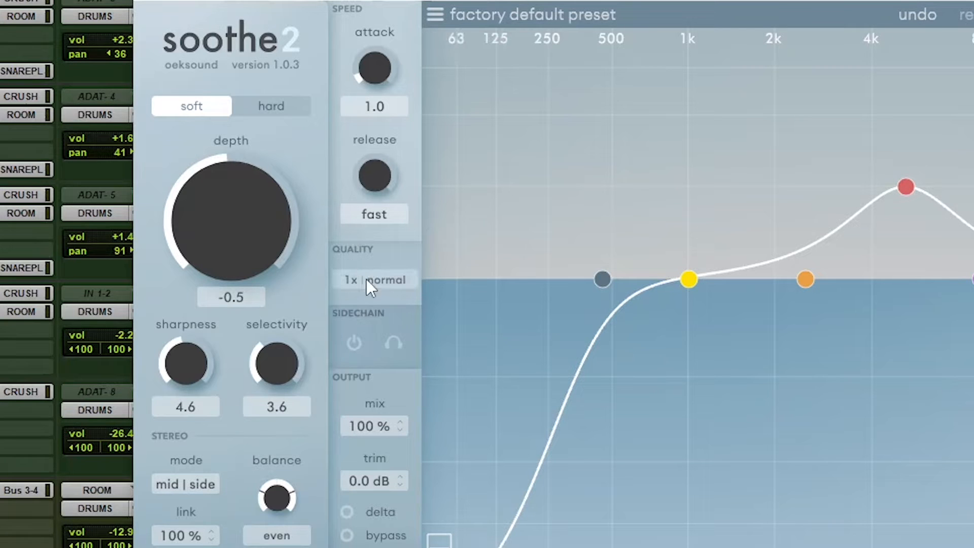
Set the real-time quality to 4x oversampling and ultra resolution
left_click(384, 282)
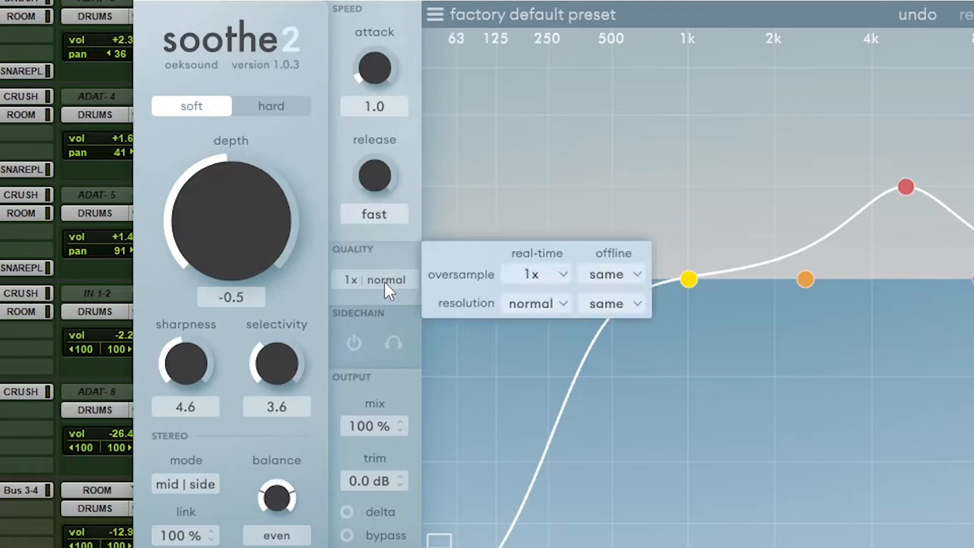
left_click(541, 277)
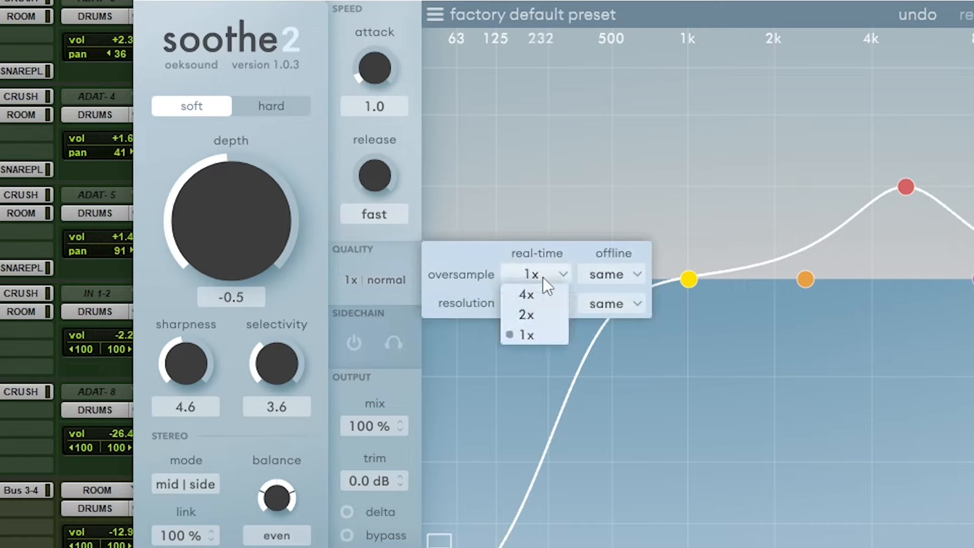
left_click(541, 296)
left_click(545, 303)
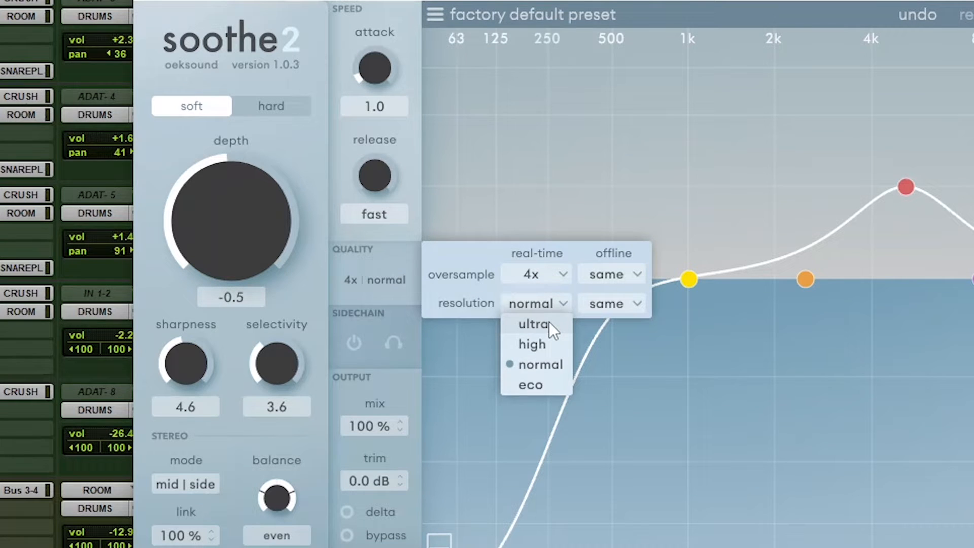
left_click(549, 322)
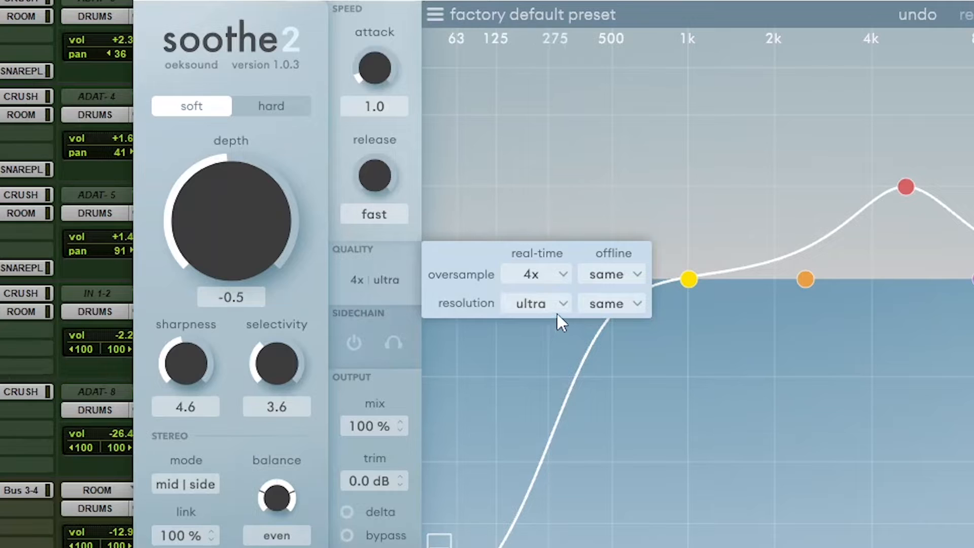
mouse_move(557, 314)
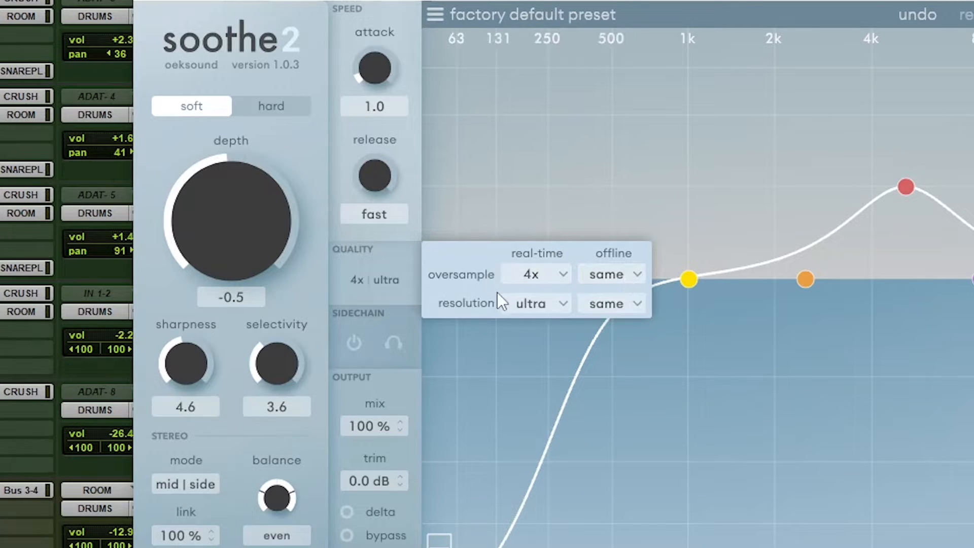
Set the real-time quality to 2x oversampling and high resolution
left_click(627, 274)
left_click(627, 274)
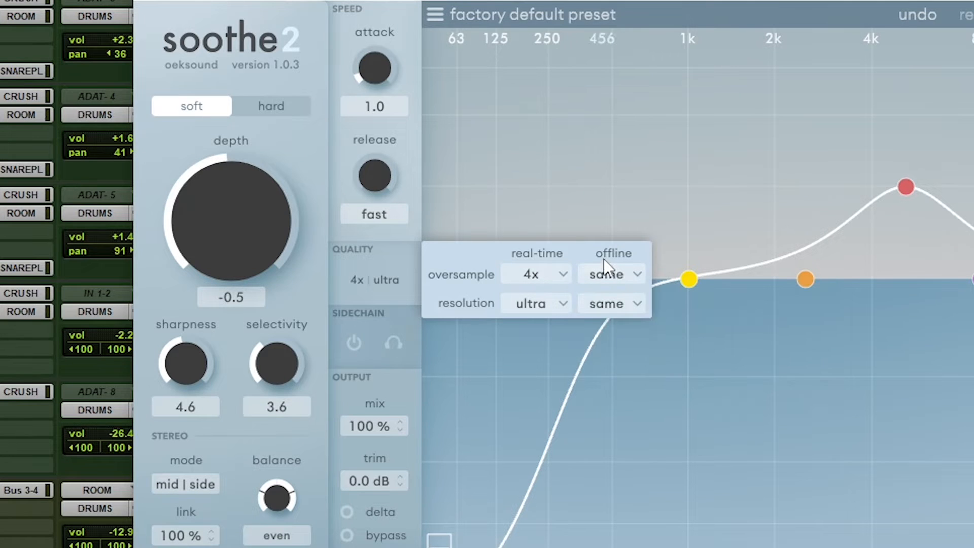
left_click(554, 280)
left_click(546, 313)
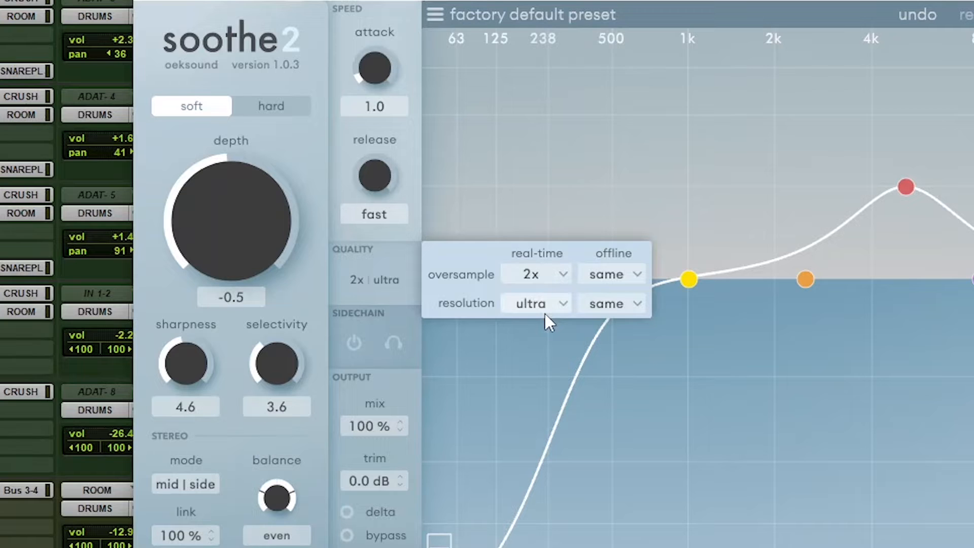
left_click(553, 307)
left_click(544, 348)
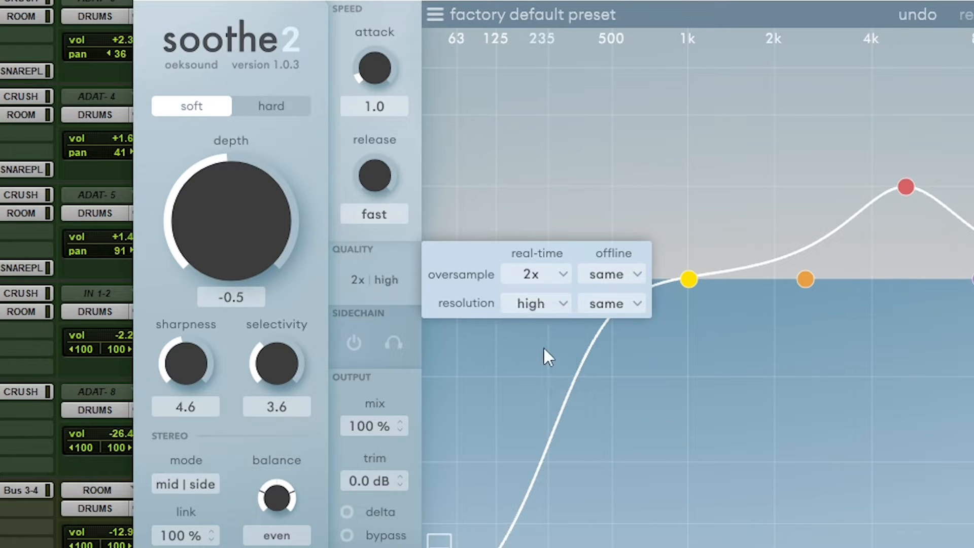
Set the offline quality to 4x oversampling and ultra resolution, separate from the real-time settings
left_click(623, 280)
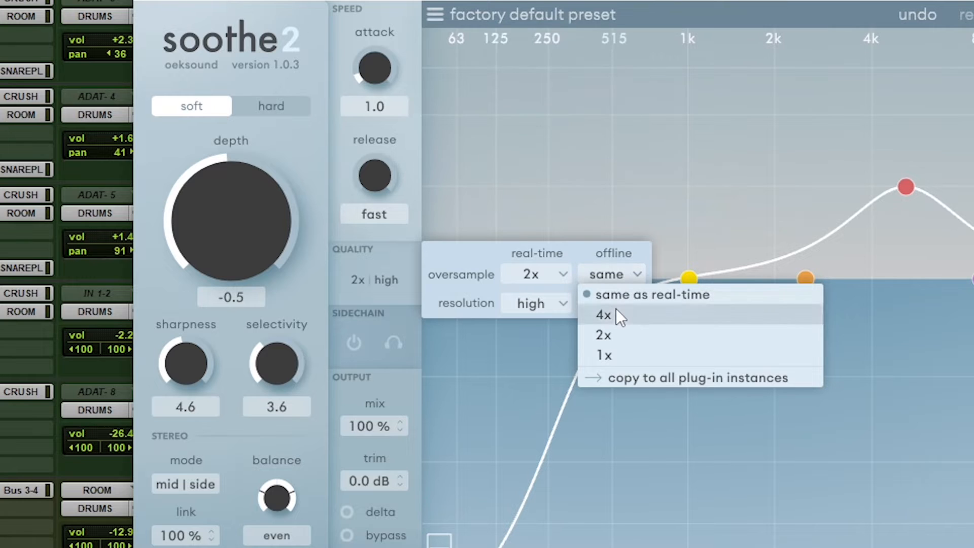
left_click(616, 311)
left_click(616, 307)
left_click(626, 343)
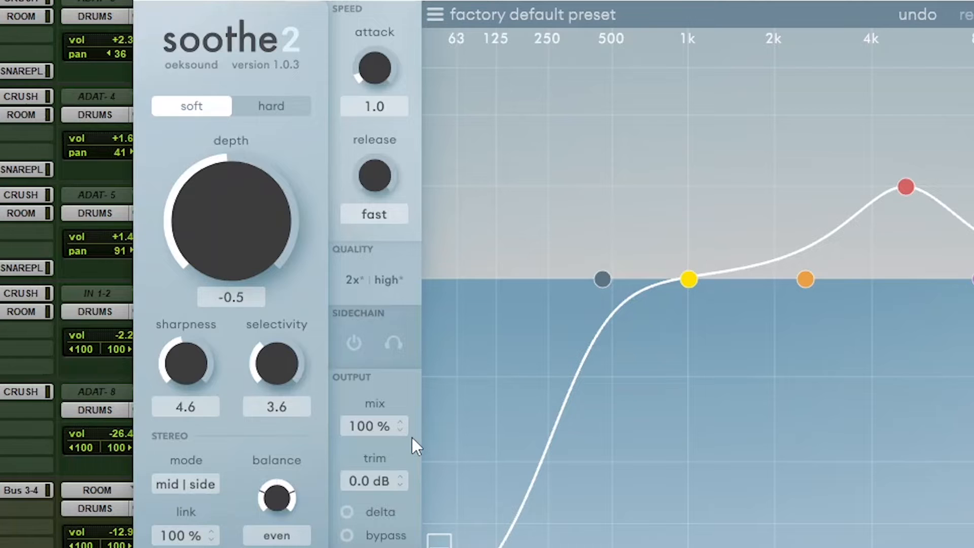
Set the output mix to 79 % and the trim to 1.0 dB
left_click_drag(389, 435, 390, 501)
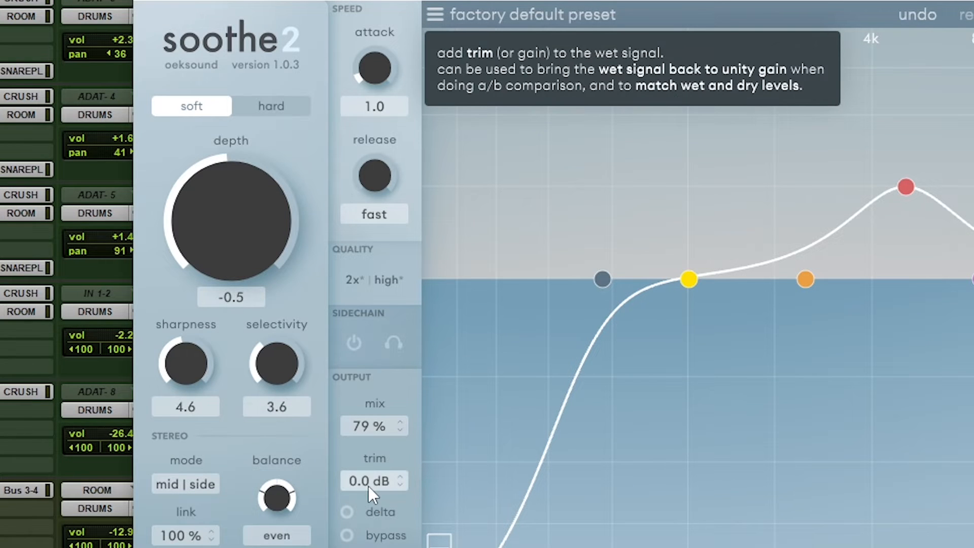
left_click_drag(367, 474, 366, 469)
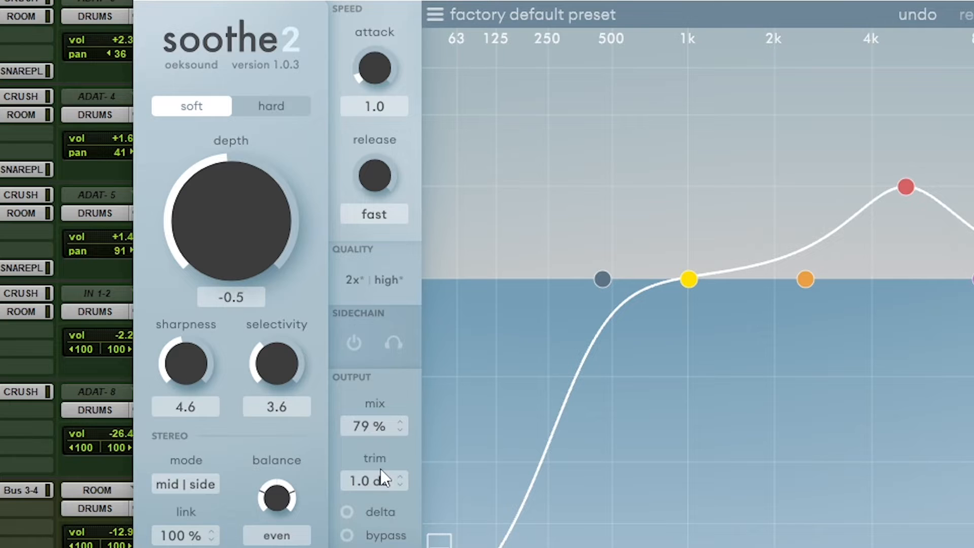
Monitor the delta between the wet and dry signals, and switch delta off again
left_click(347, 511)
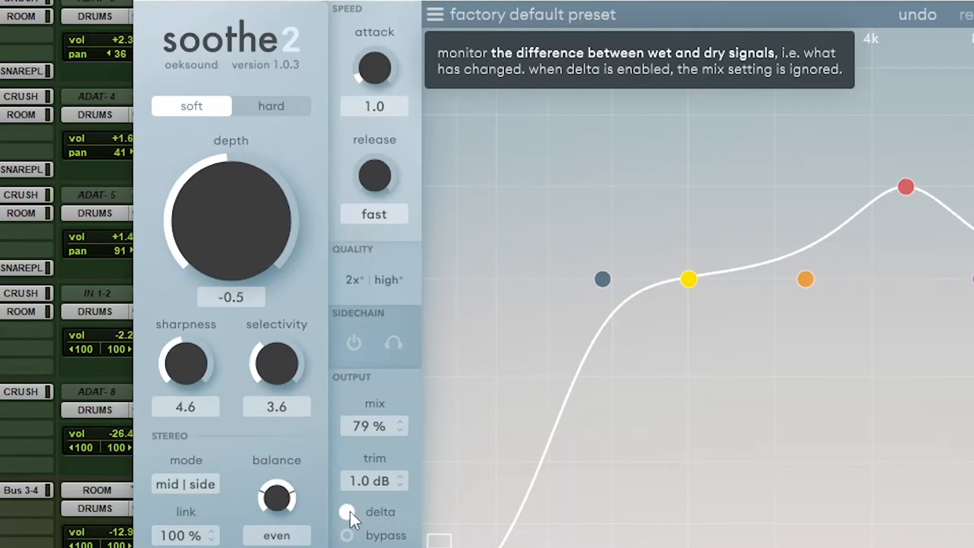
left_click(350, 512)
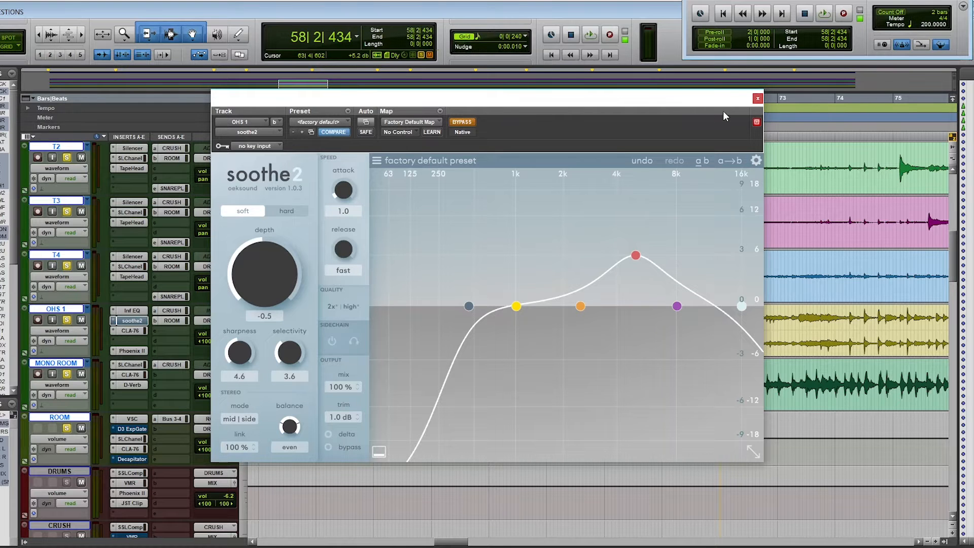
Close the plug-in window and play the drum tracks from bar 58 with soothe2 bypassed on OHS 1
left_click(758, 99)
scroll(508, 354, "left", 10)
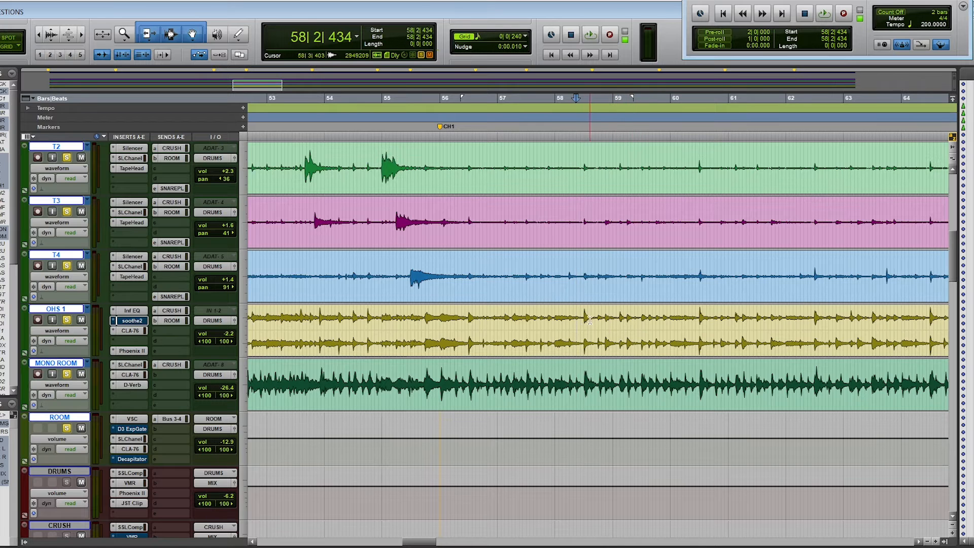
key("space")
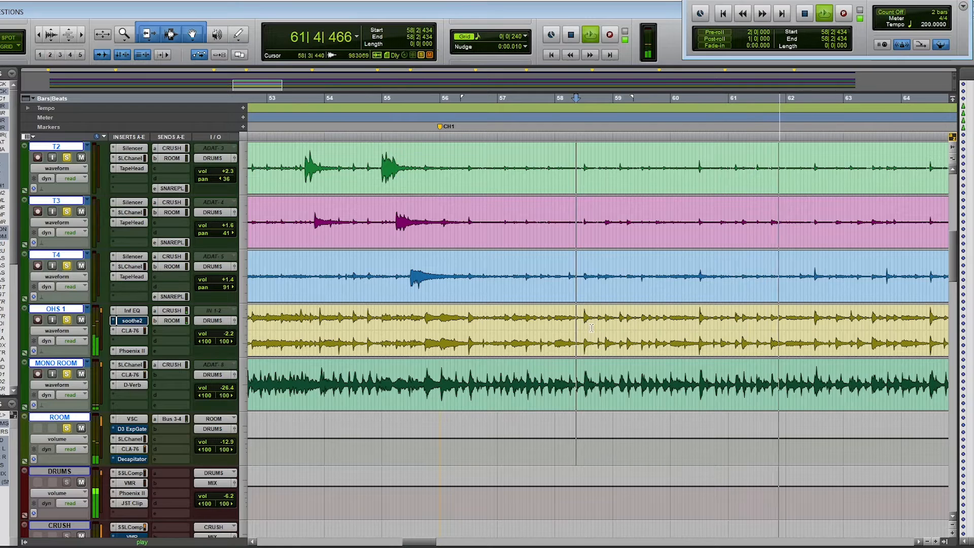
key("space")
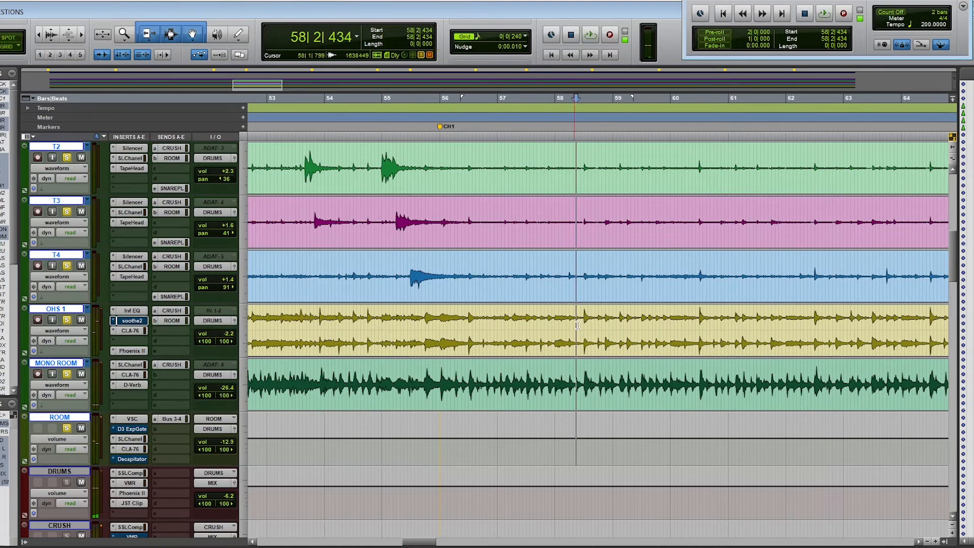
left_click(595, 317)
mouse_move(594, 317)
left_mouse_down()
mouse_move(625, 318)
mouse_move(601, 320)
left_mouse_up()
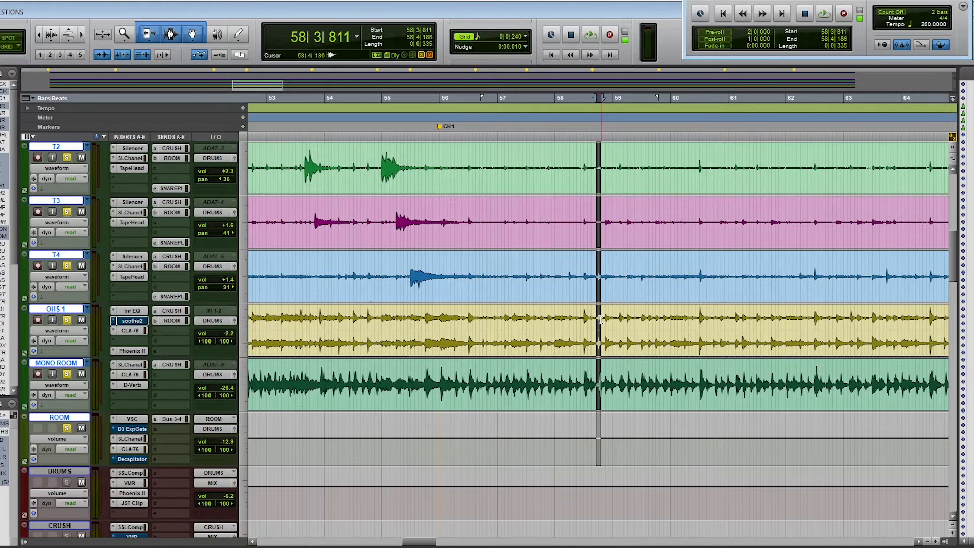
left_click(565, 317)
key("space")
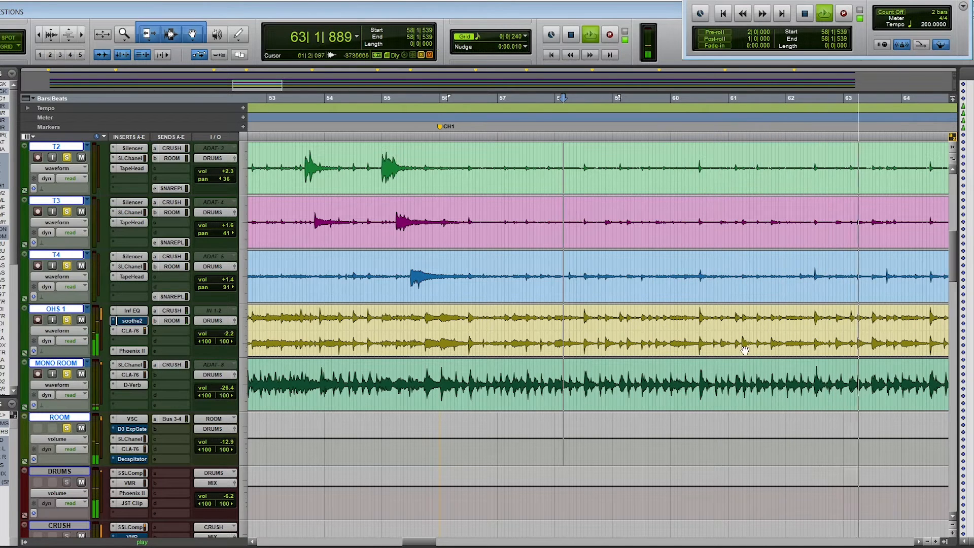
key("space")
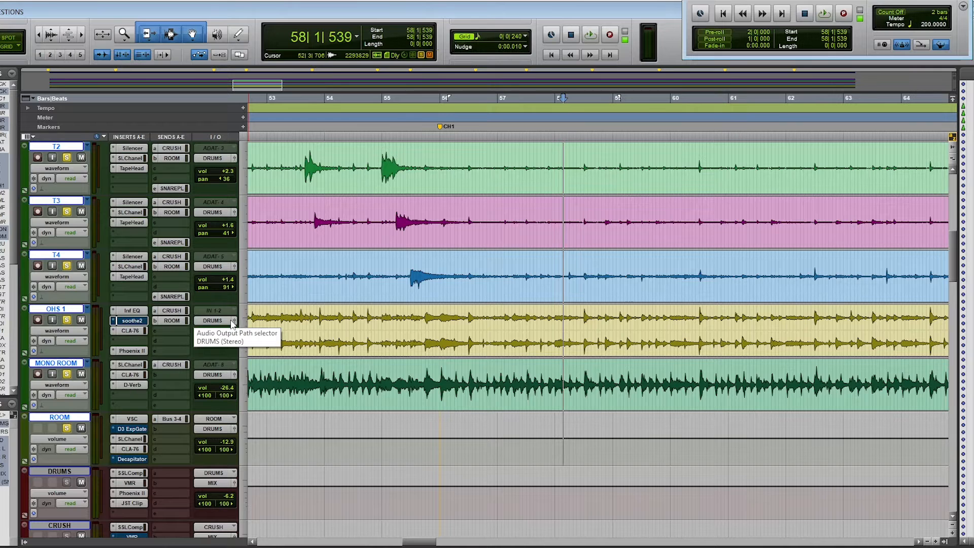
Re-enable soothe2 on the OHS 1 track, open its window and move it clear of the waveforms
left_click(138, 320)
left_click(137, 321)
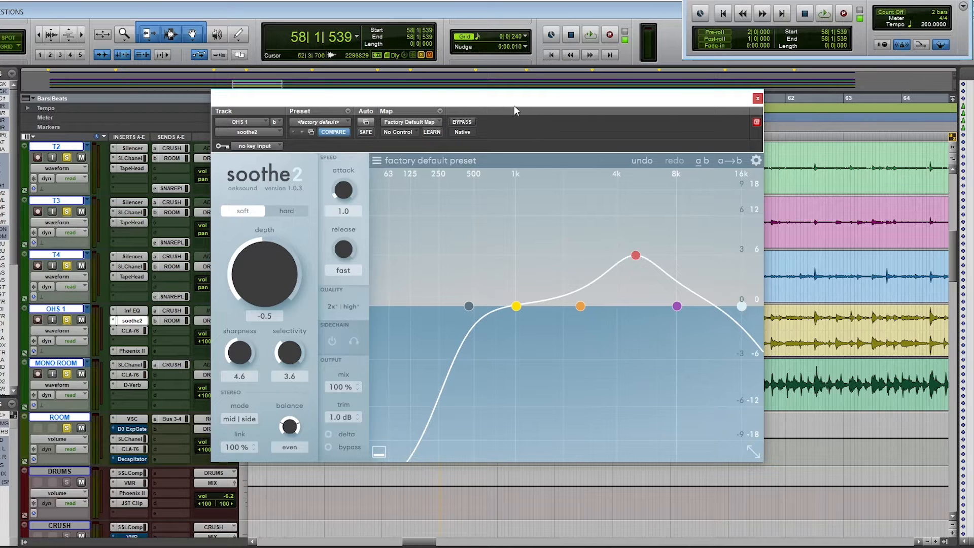
left_click_drag(491, 108, 385, 113)
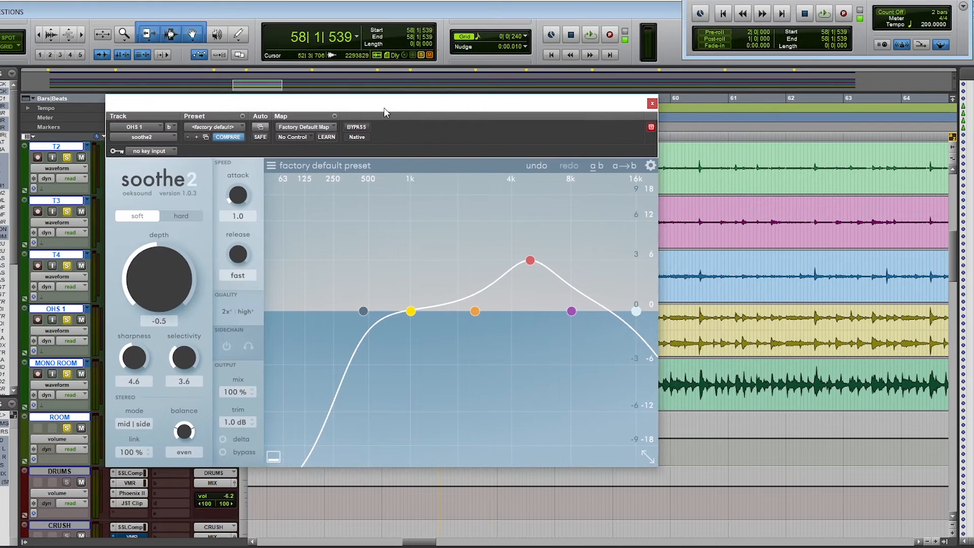
Play the drums from bar 58 with soothe2 active and watch its reduction in the graph
key("space")
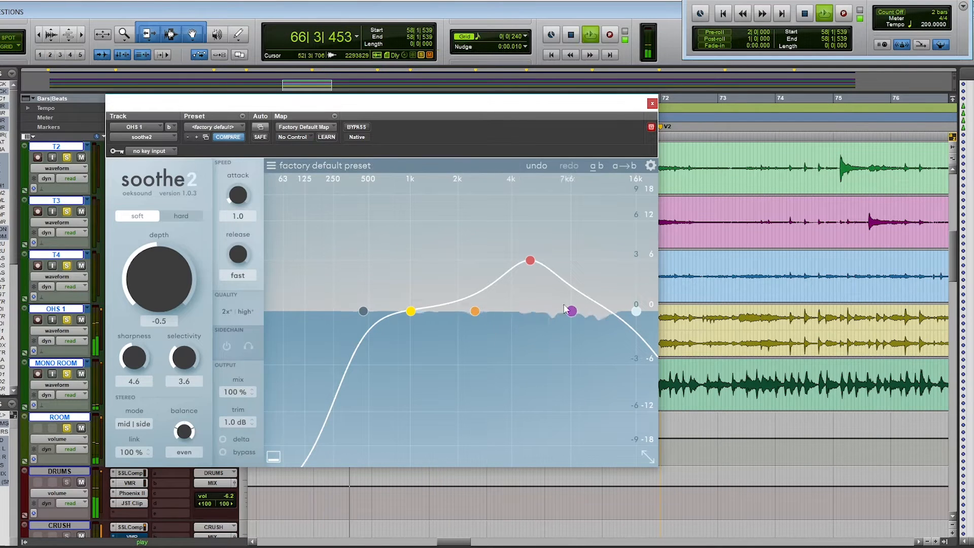
key("space")
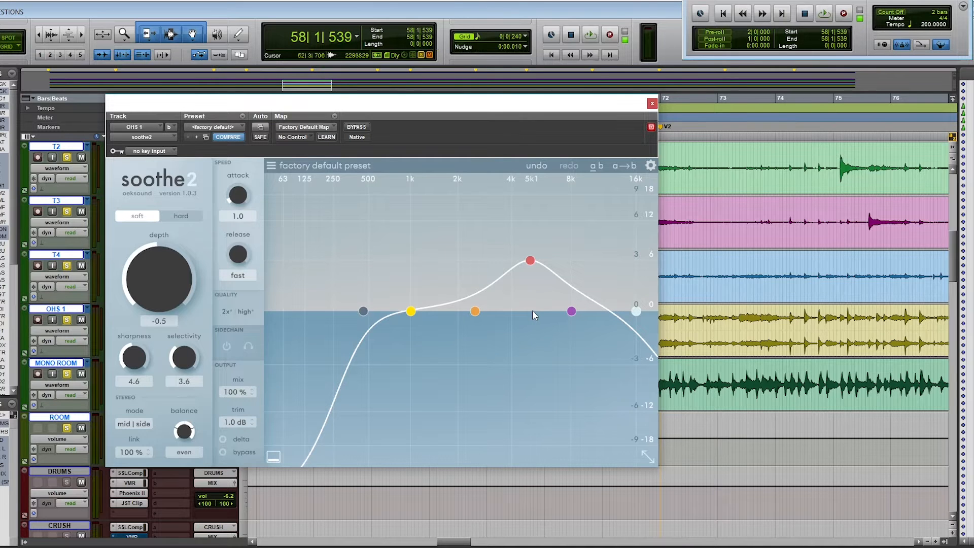
key("space")
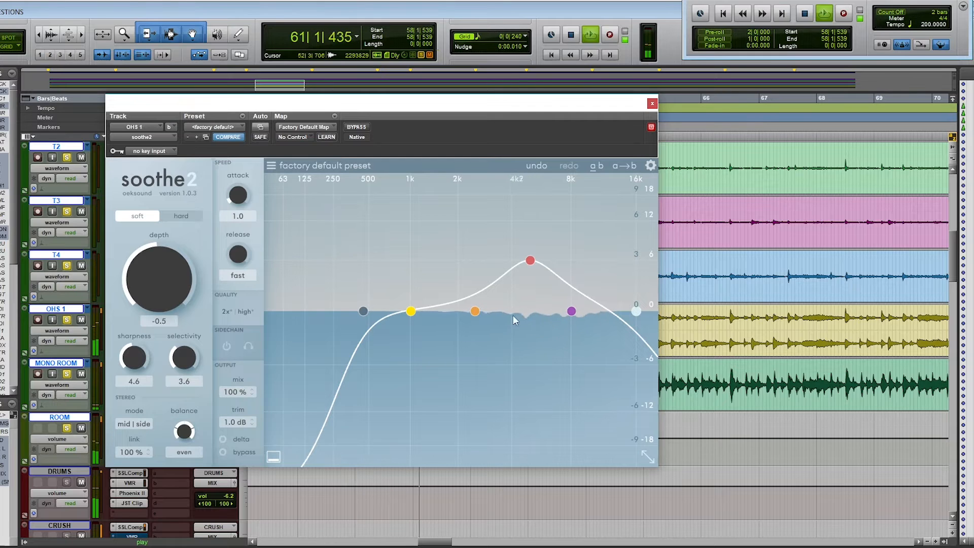
key("space")
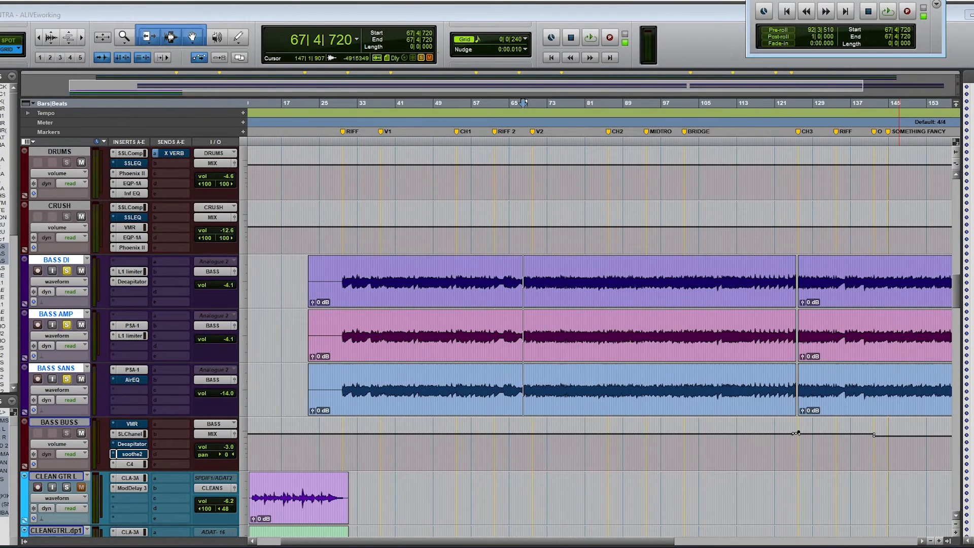
Play the bass tracks from bar 68 with soothe2 bypassed on the BASS BUSS
left_click(524, 325)
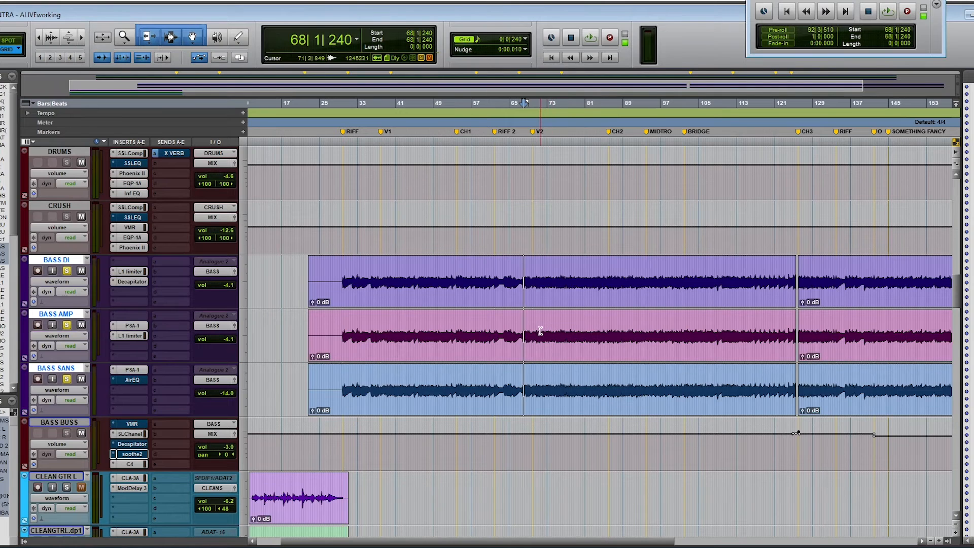
key("space")
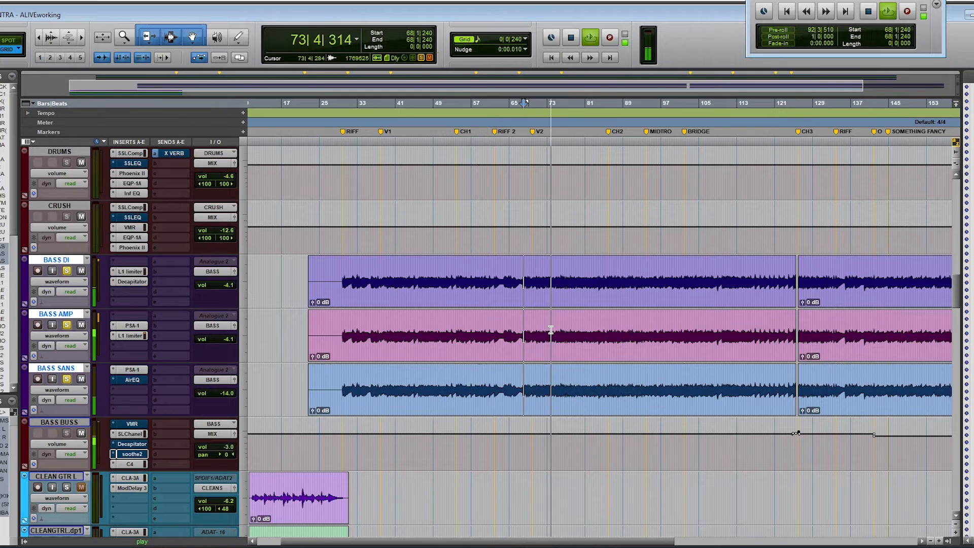
key("space")
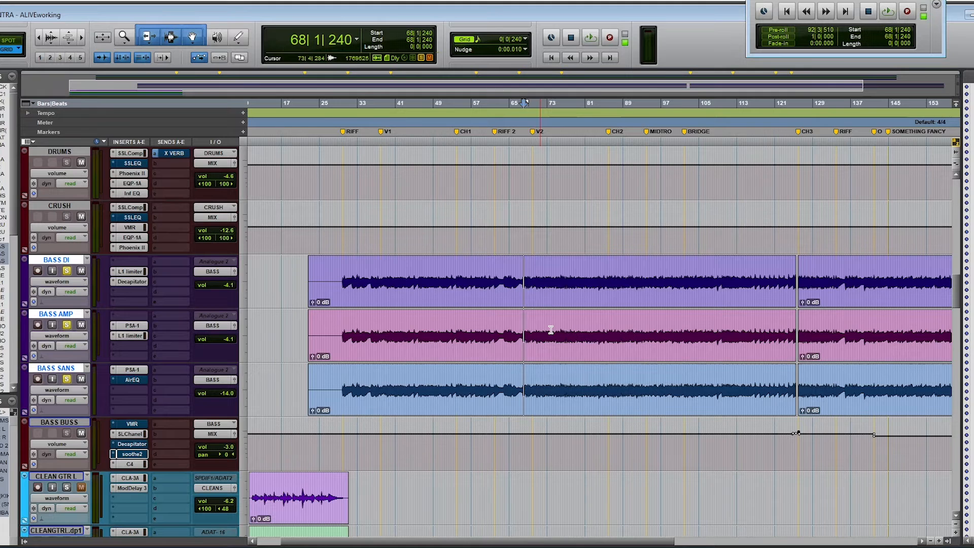
Open soothe2 on the BASS BUSS and load the Bass preset "De-mudding the bass"
left_click(134, 455)
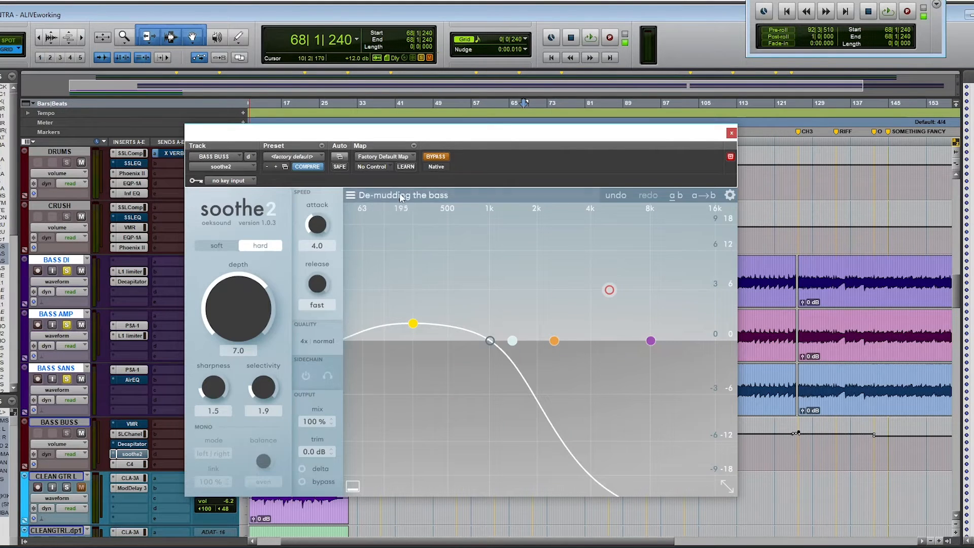
left_click(370, 194)
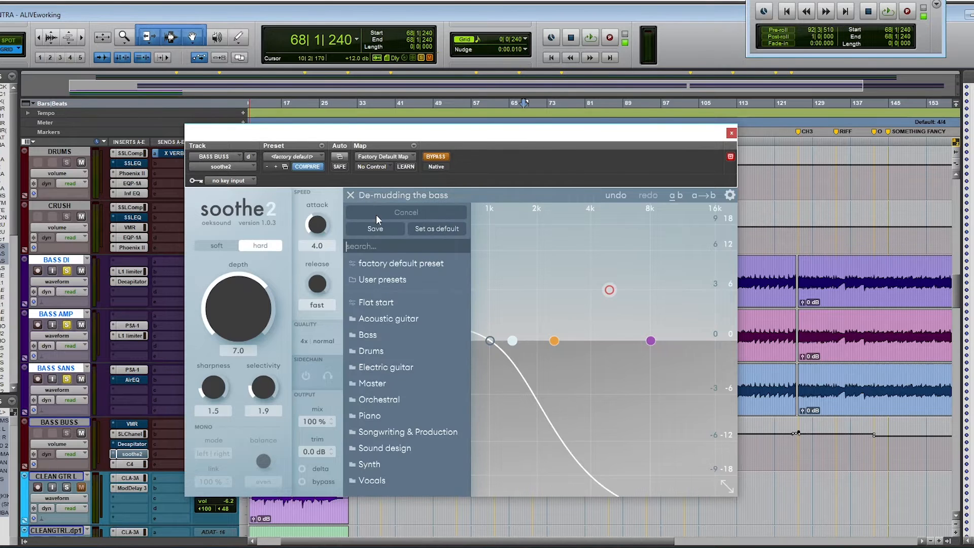
left_click(387, 334)
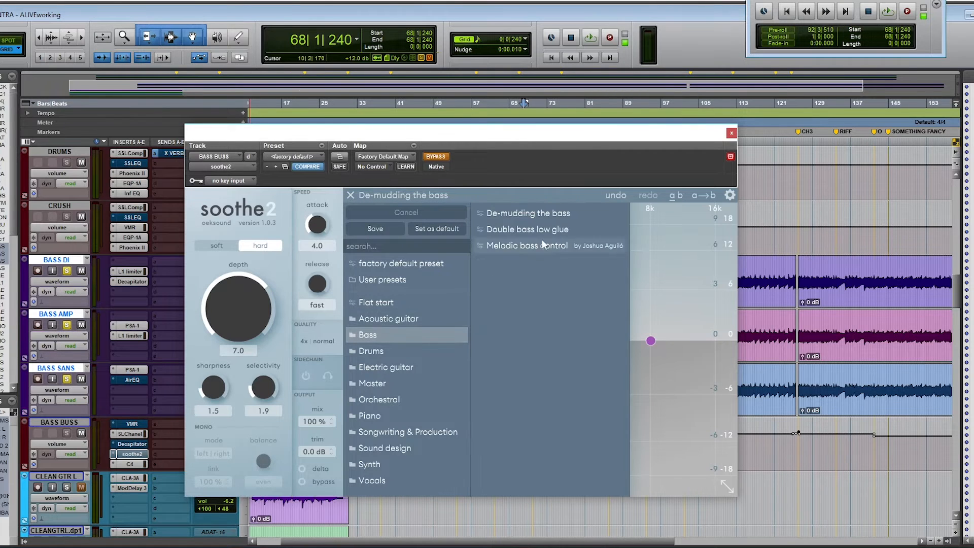
left_click(553, 214)
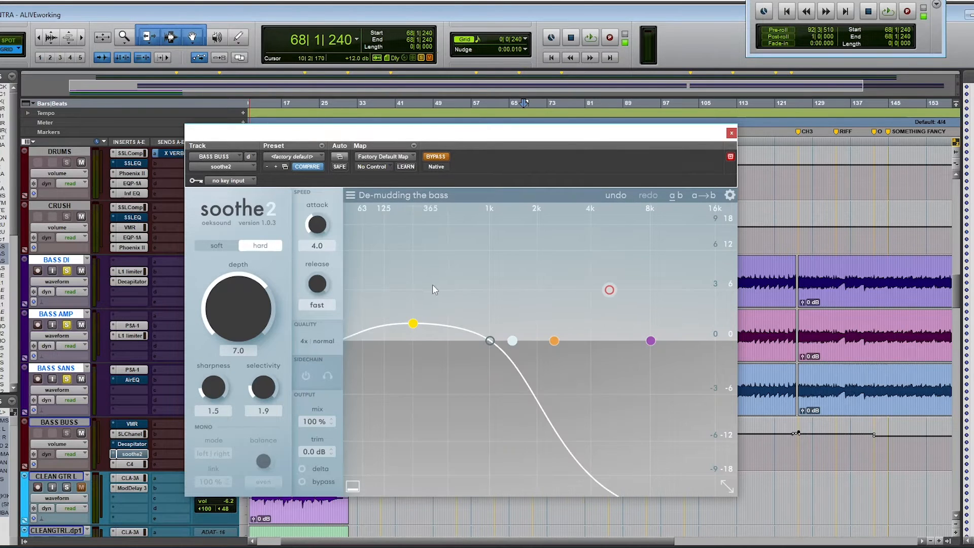
Activate soothe2 on the BASS BUSS and play the bass from bar 68, watching its reduction in the graph
left_click(438, 158)
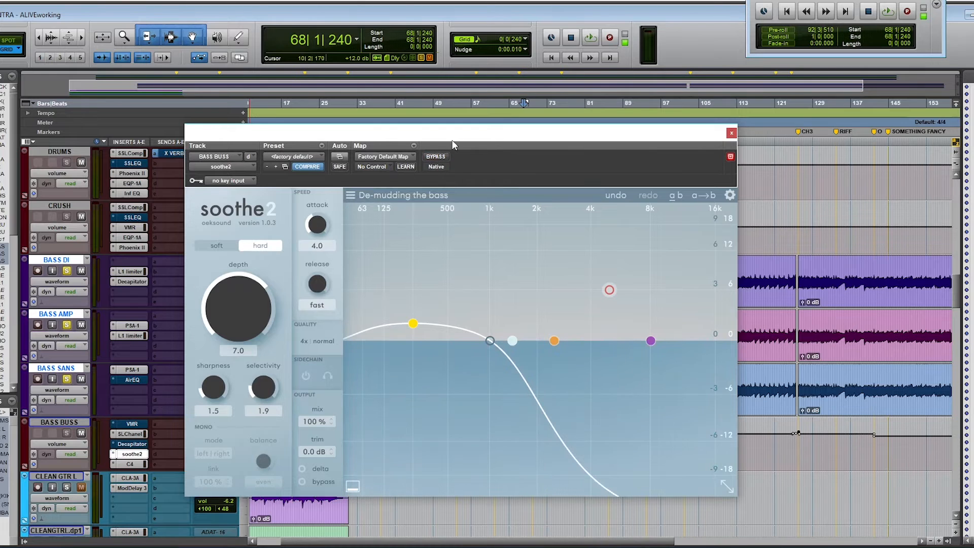
left_click_drag(452, 141, 328, 130)
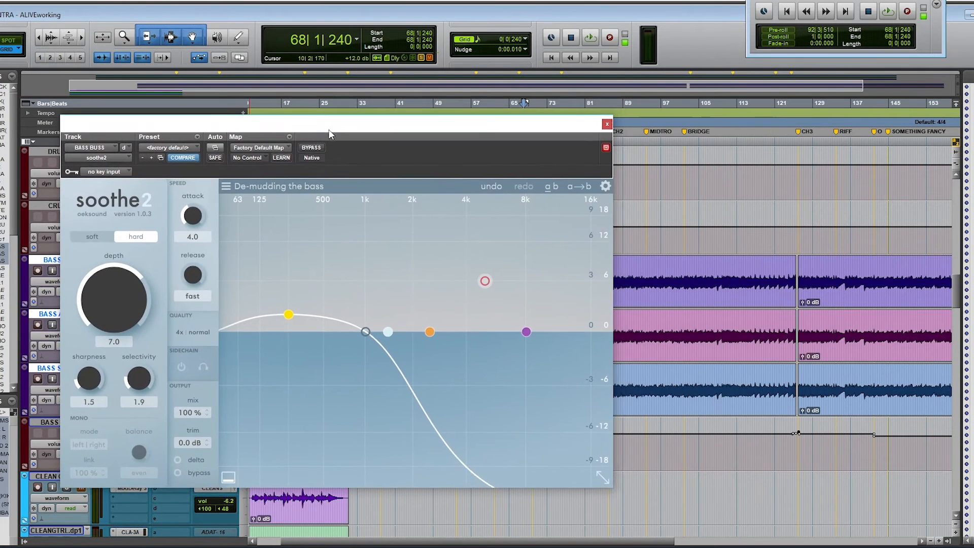
key("space")
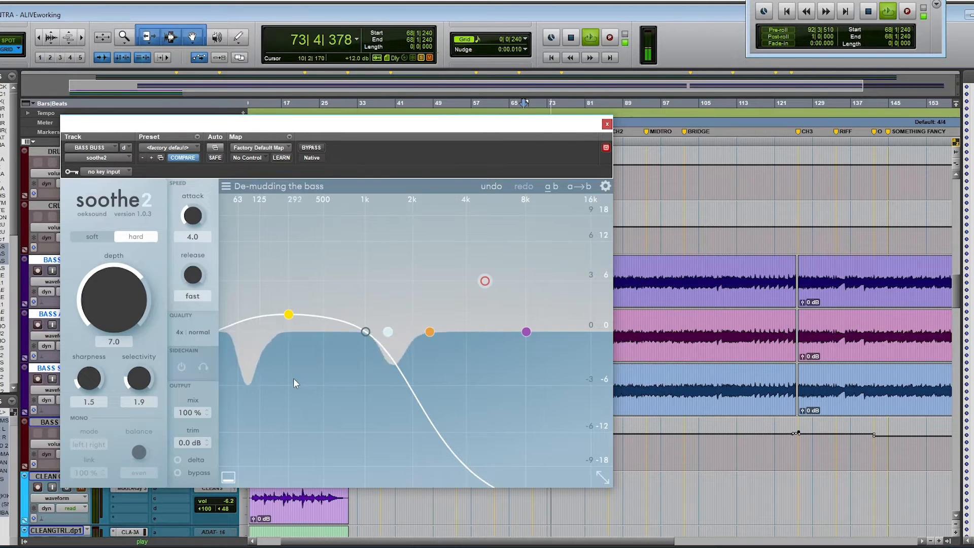
key("space")
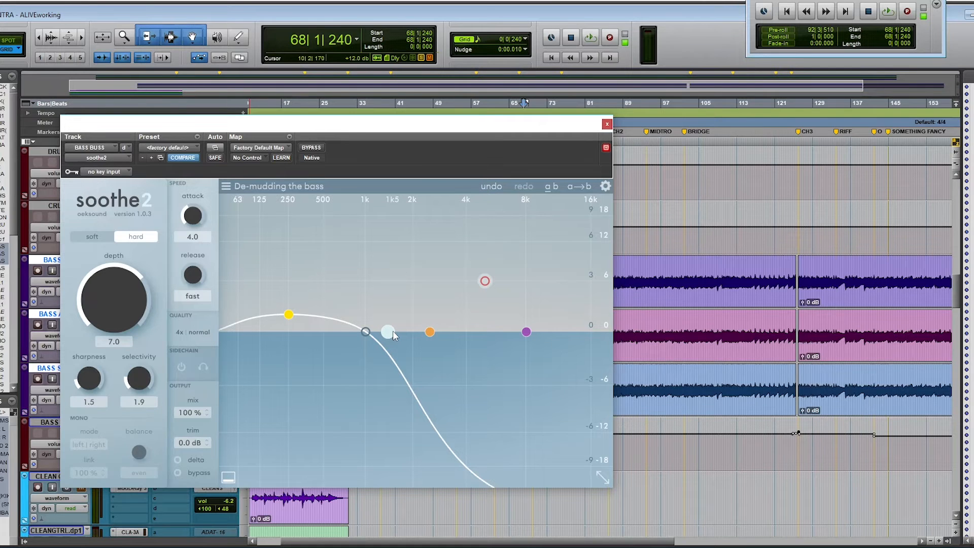
While the bass plays, move band 2 to about 1.6 kHz with a sensitivity of about -4.2 dB
key("space")
left_click_drag(430, 332, 400, 371)
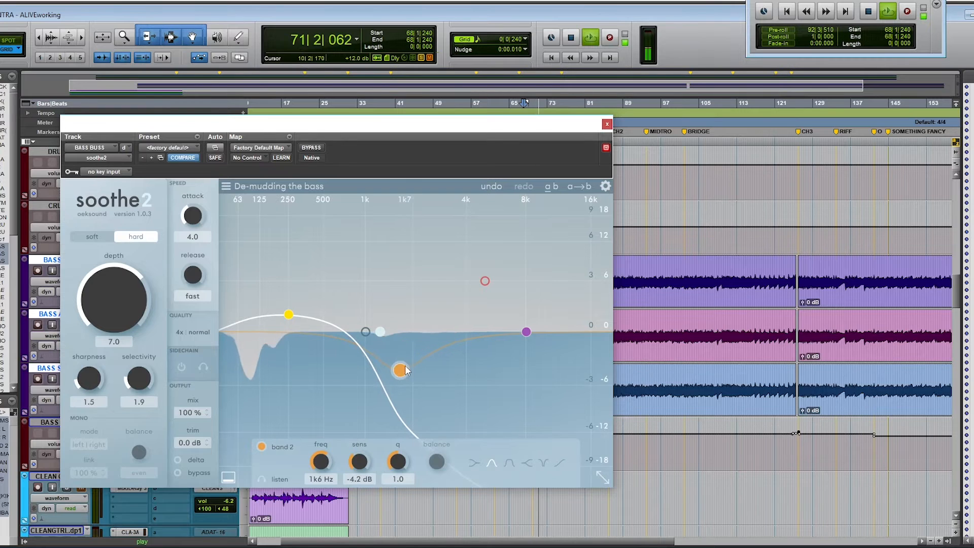
key("space")
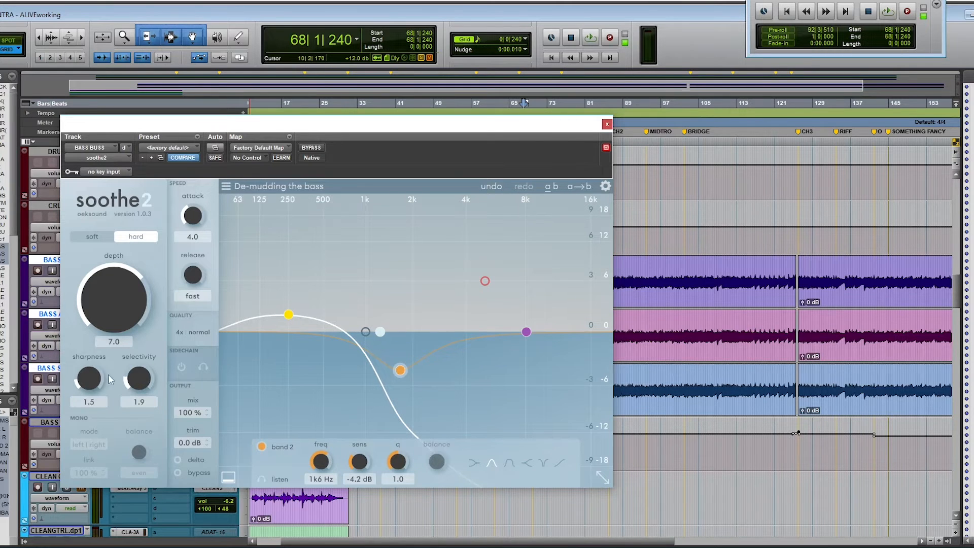
Audition a sharpness of about 6.1 during bass playback, then return the sharpness to 1.5
mouse_move(87, 378)
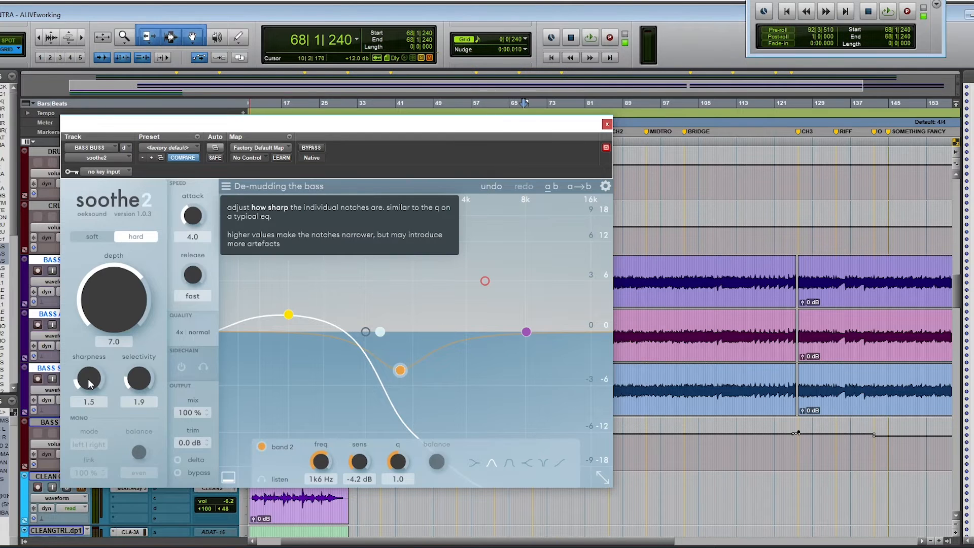
key("space")
left_click_drag(88, 379, 82, 321)
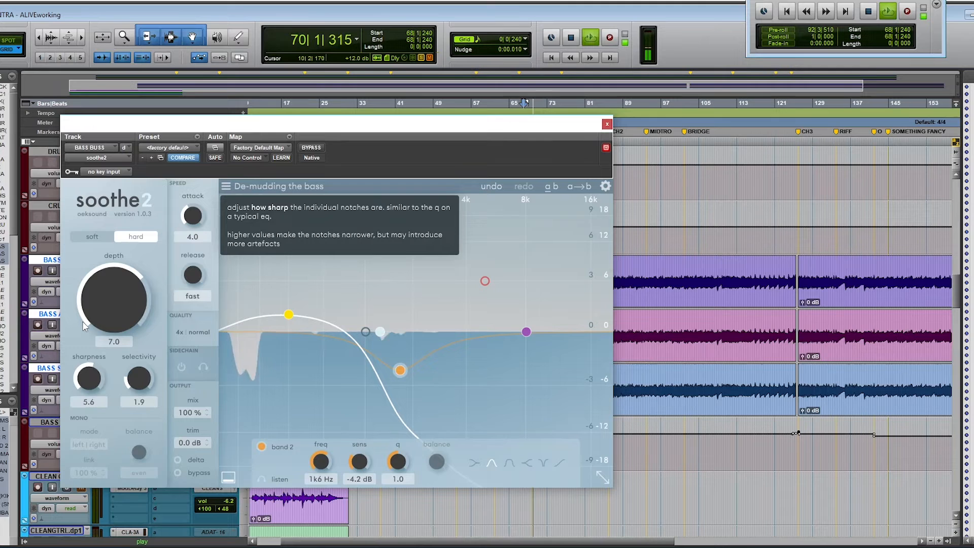
left_click_drag(85, 325, 85, 319)
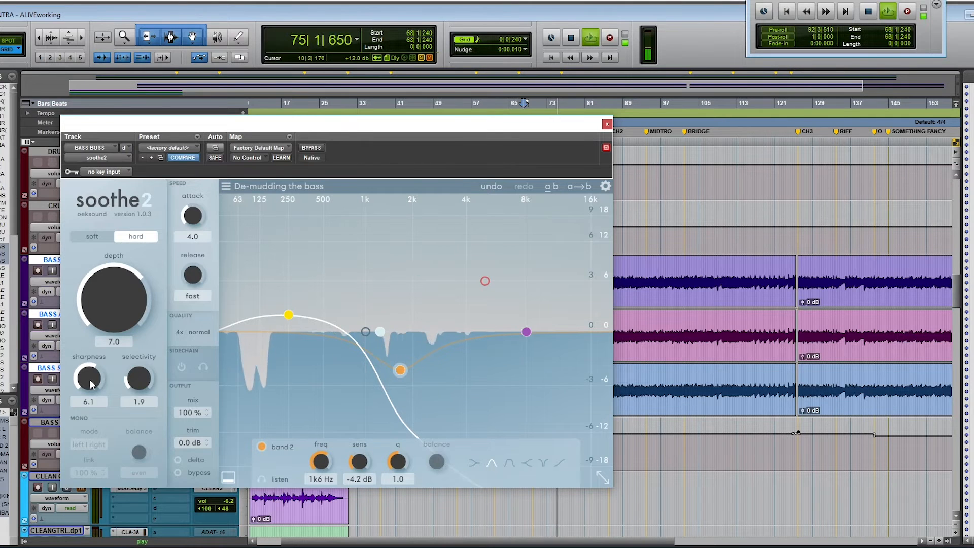
left_click_drag(90, 381, 90, 444)
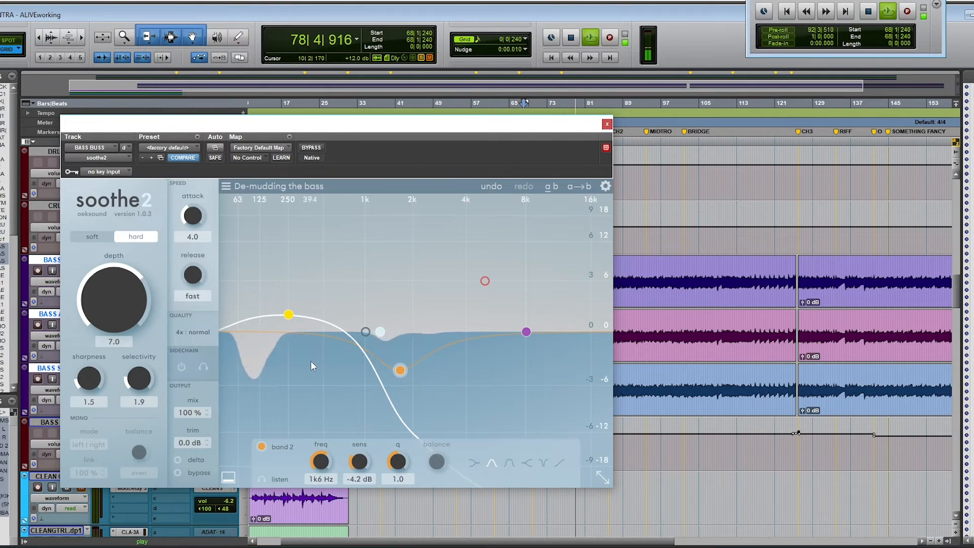
key("space")
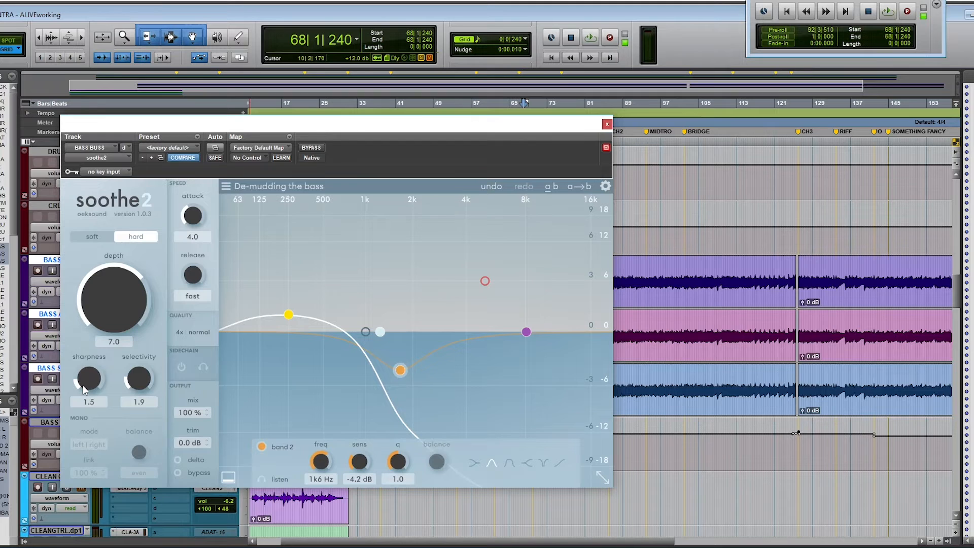
Lower the soothe2 output mix to 61 % while the bass plays from bar 68
mouse_move(82, 384)
mouse_move(141, 242)
mouse_move(192, 419)
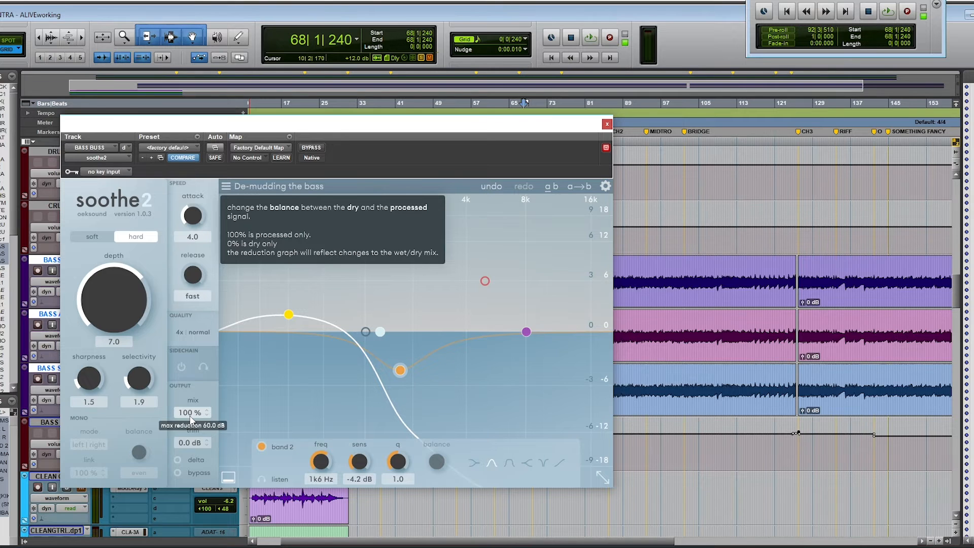
key("space")
left_click_drag(191, 417, 187, 483)
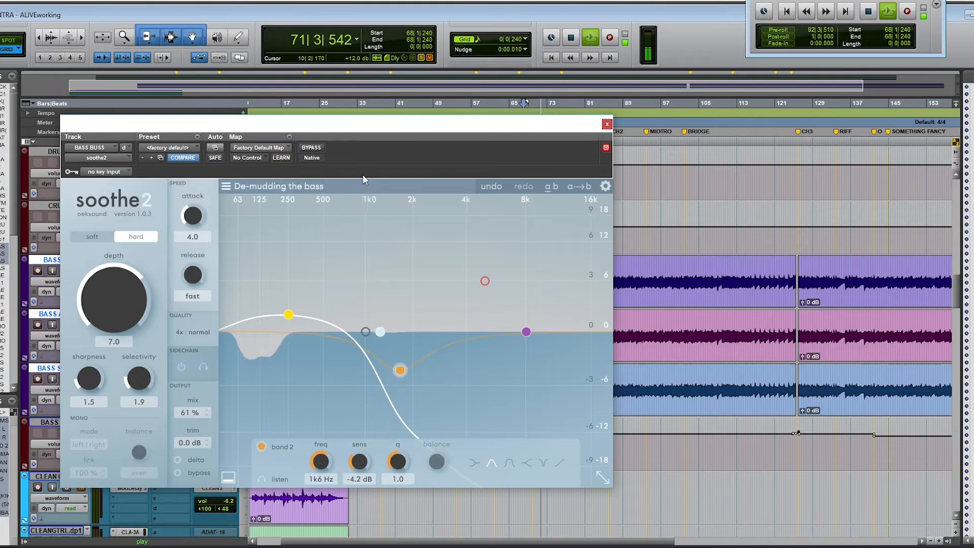
Compare the bass with soothe2 bypassed and active at the 61 % mix, then stop playback
left_click(320, 152)
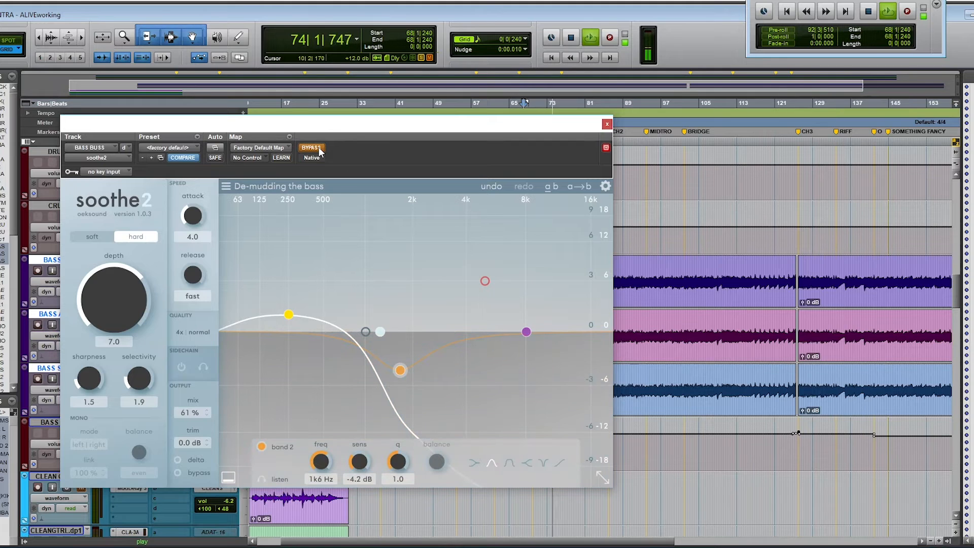
left_click(320, 151)
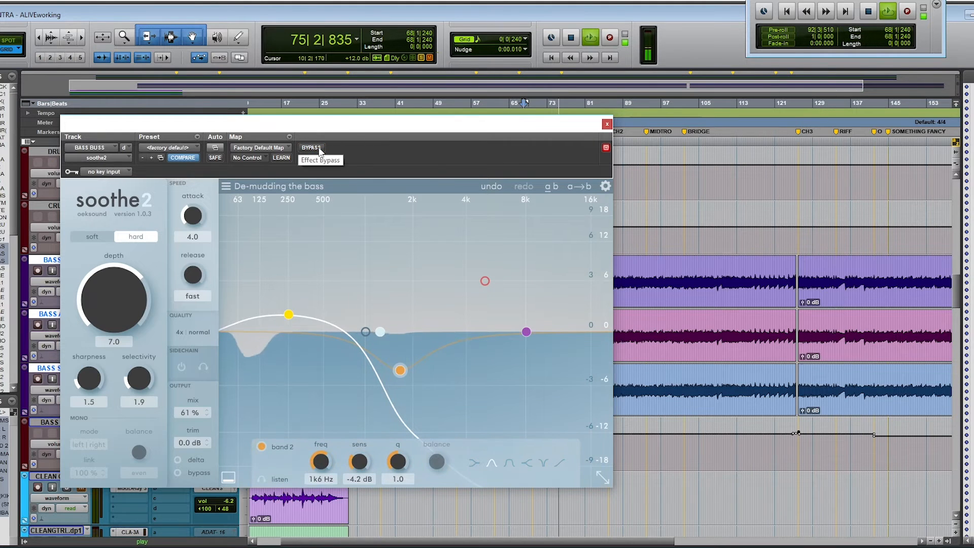
key("space")
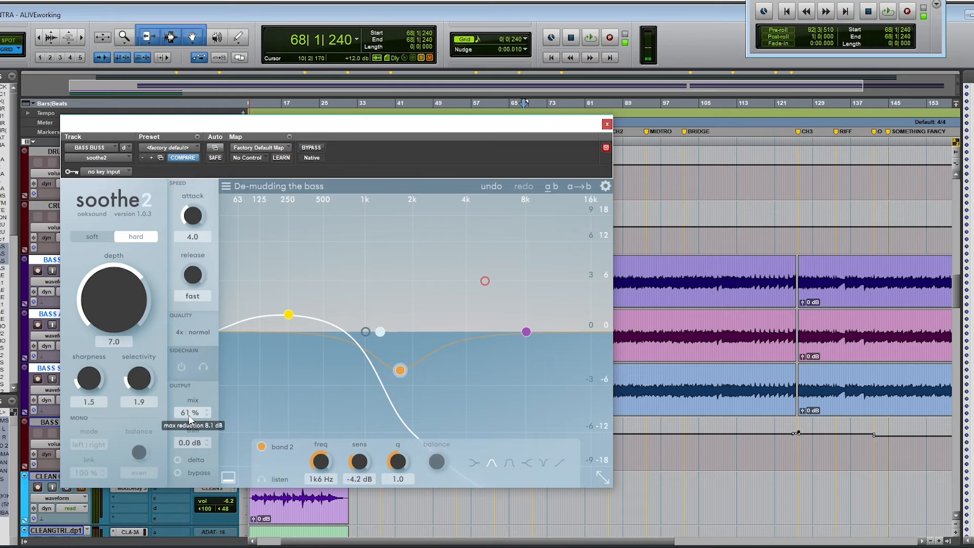
Set the soothe2 mix to 50 % and replay the bass from bar 68, comparing it bypassed and active
left_click_drag(186, 430, 186, 431)
key("space")
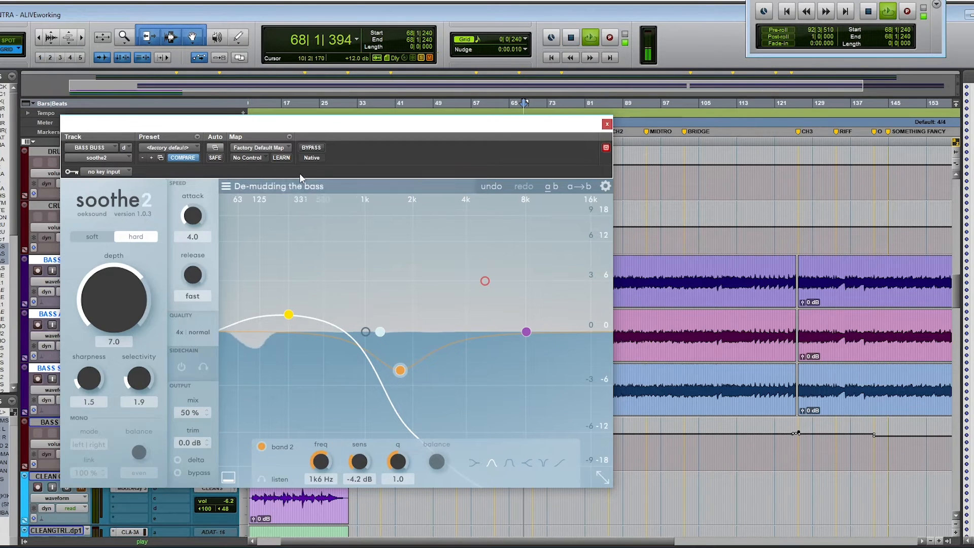
left_click(313, 148)
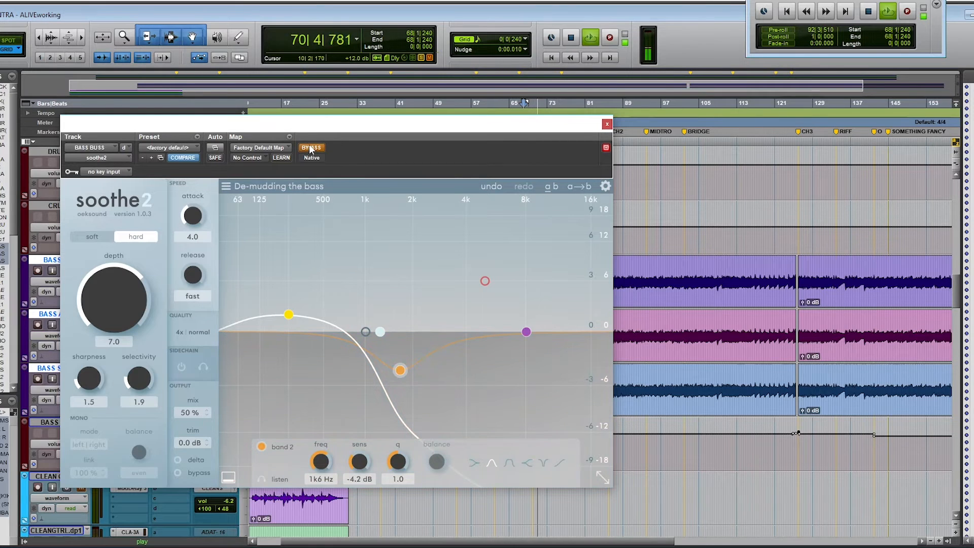
left_click(310, 149)
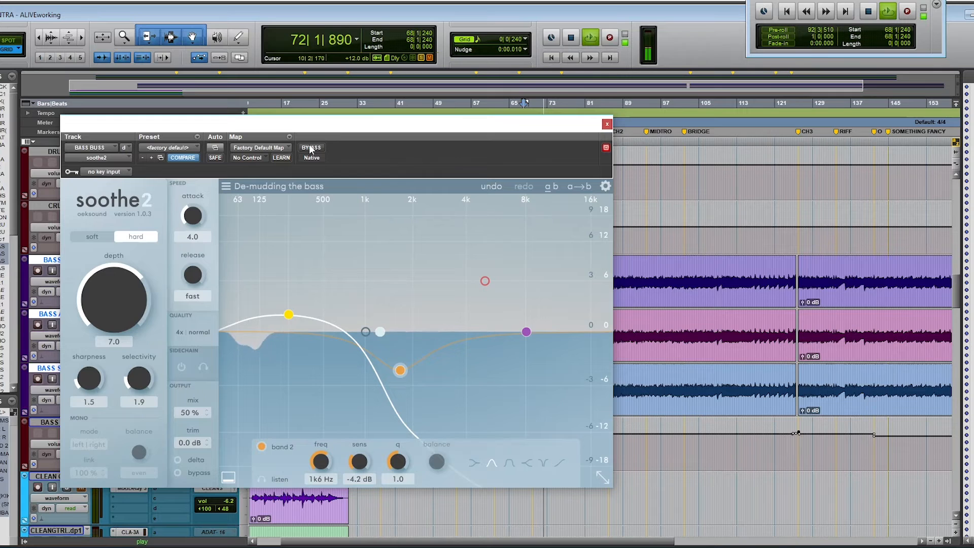
key("space")
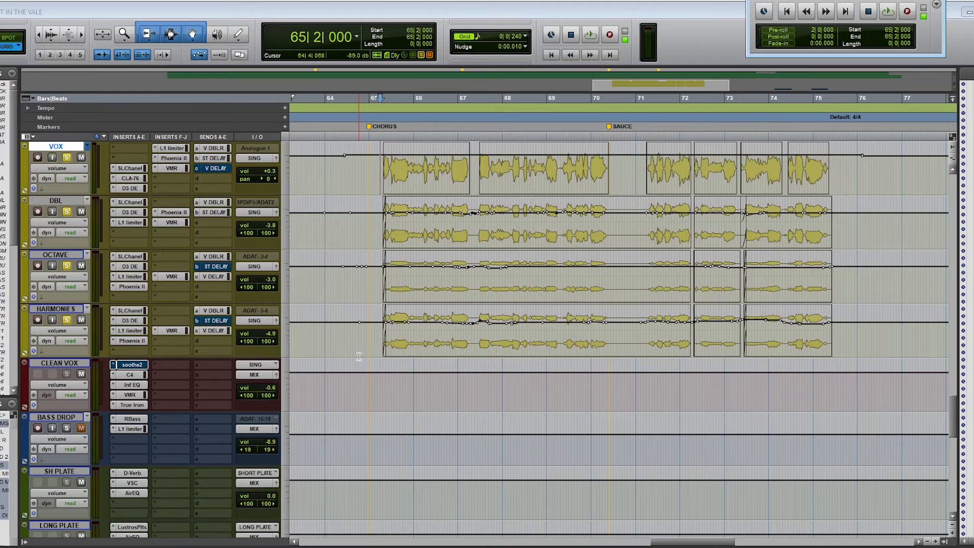
Switch the vocal tracks to waveform view and play them from 65|1|720 with soothe2 bypassed on CLEAN VOX
key("ctrl+minus")
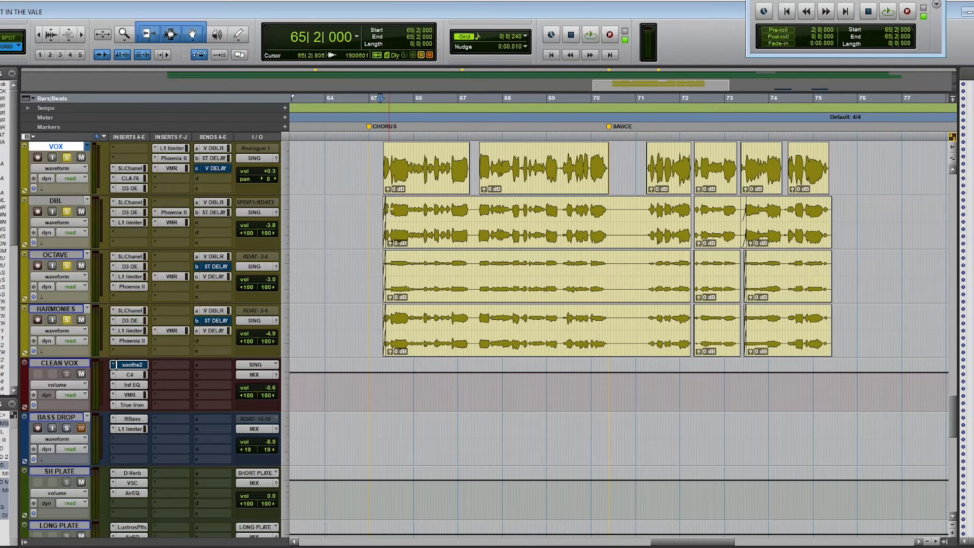
left_click(375, 167)
left_click(377, 218)
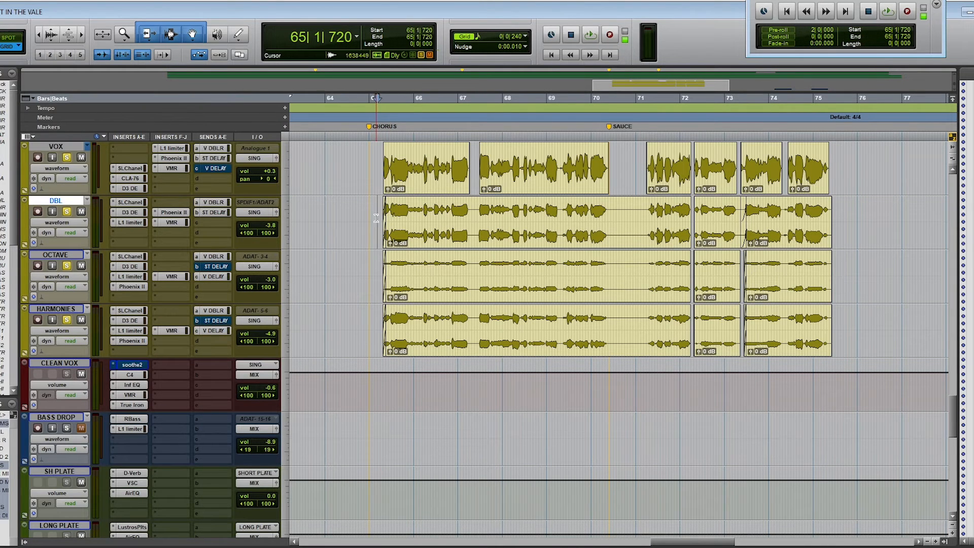
left_click(377, 264)
left_click(389, 307)
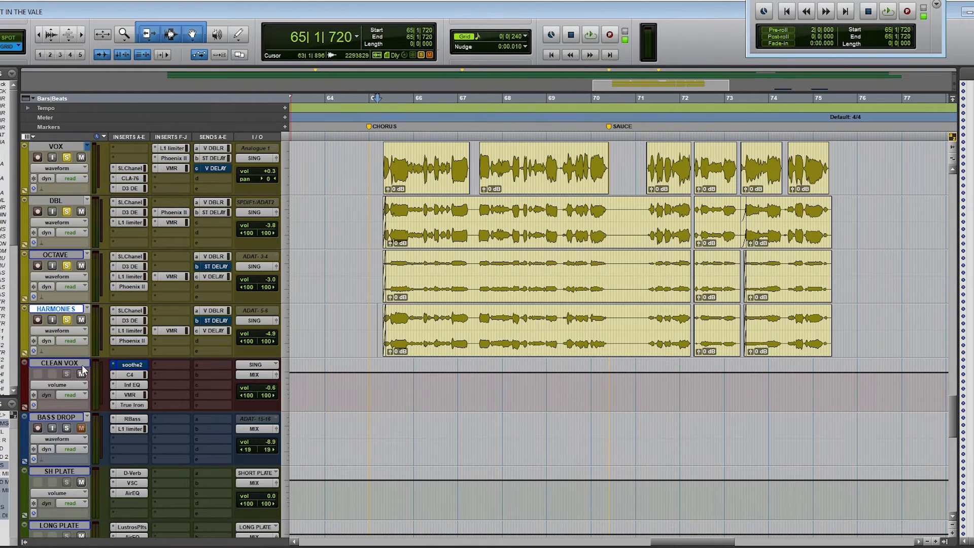
left_click(378, 256)
key("space")
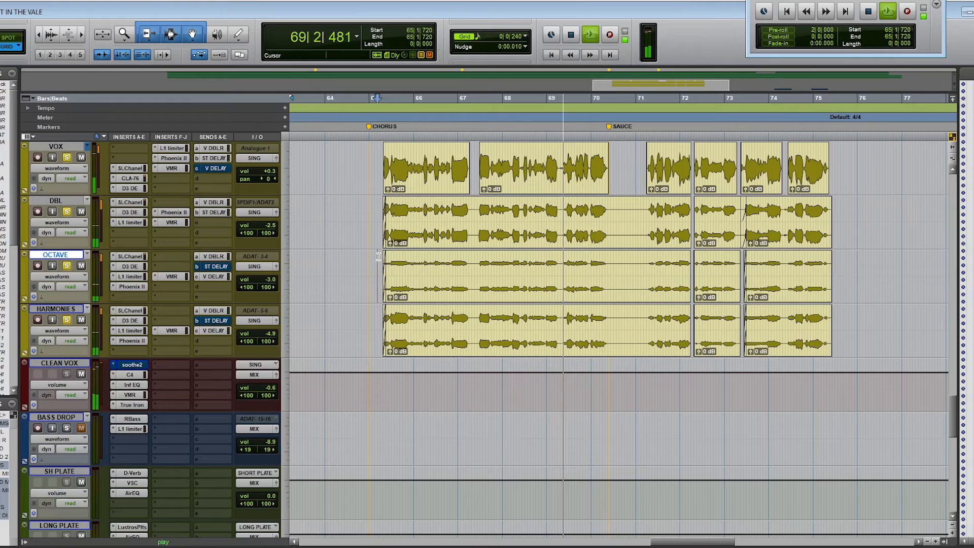
key("space")
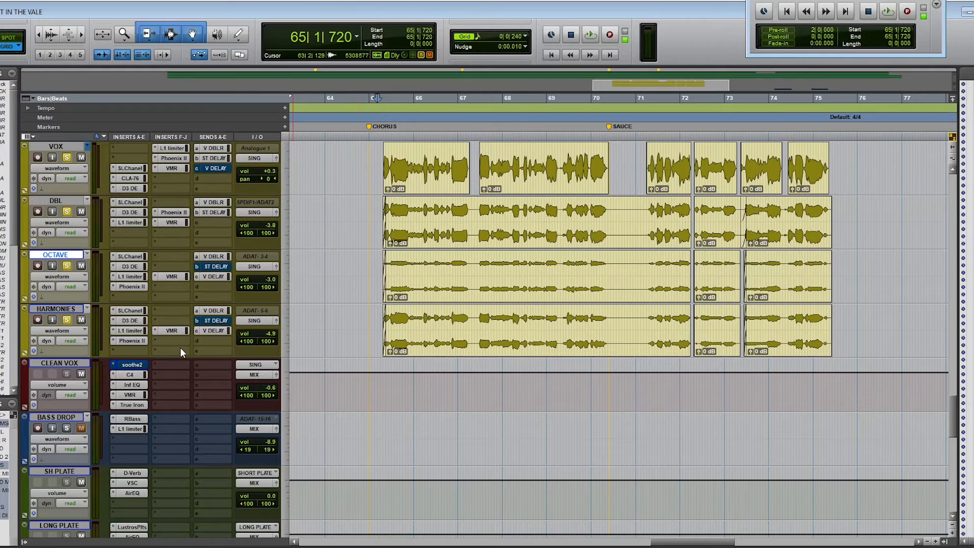
Open soothe2 on the CLEAN VOX track and set band 4 to about 5.4 kHz with a sensitivity of 5.8 dB
left_click(134, 365)
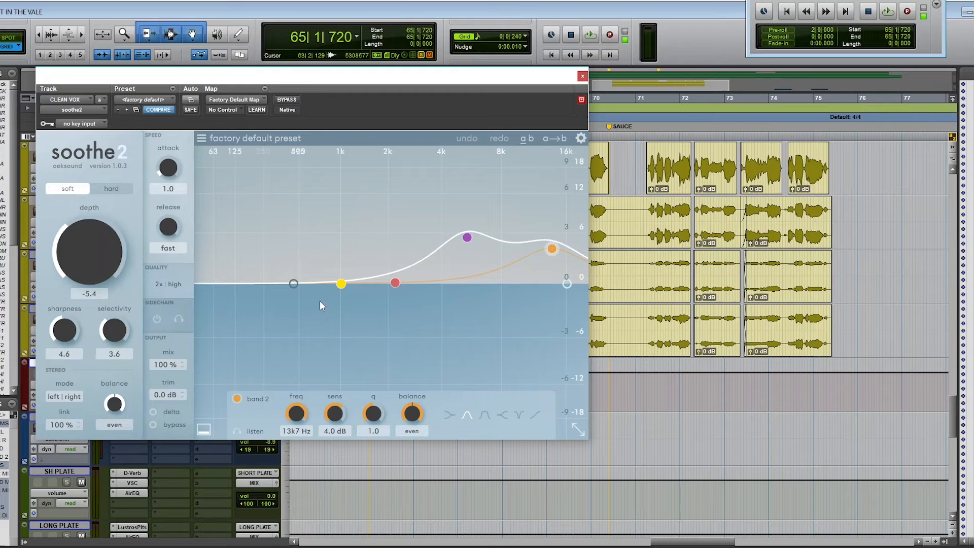
left_click(468, 238)
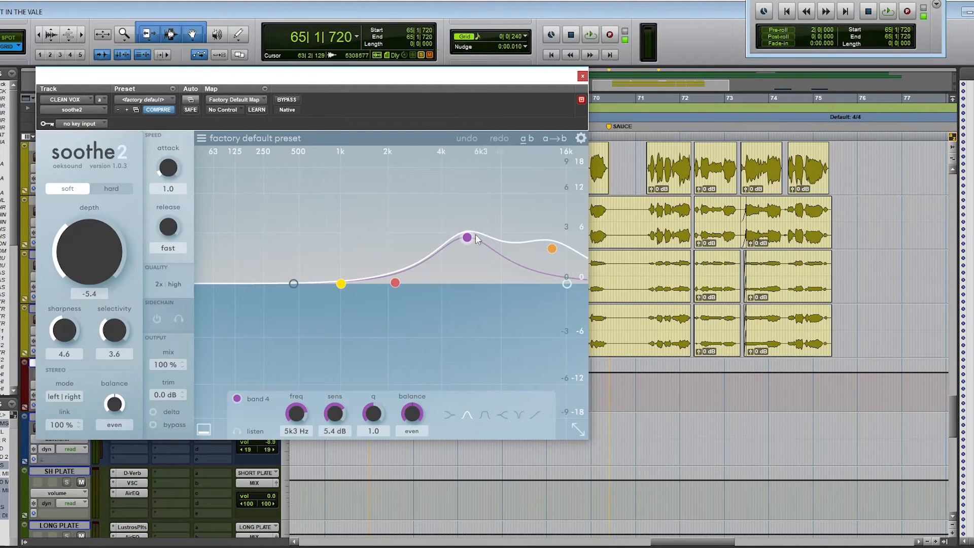
mouse_move(467, 237)
left_mouse_down()
mouse_move(468, 213)
mouse_move(470, 238)
left_mouse_up()
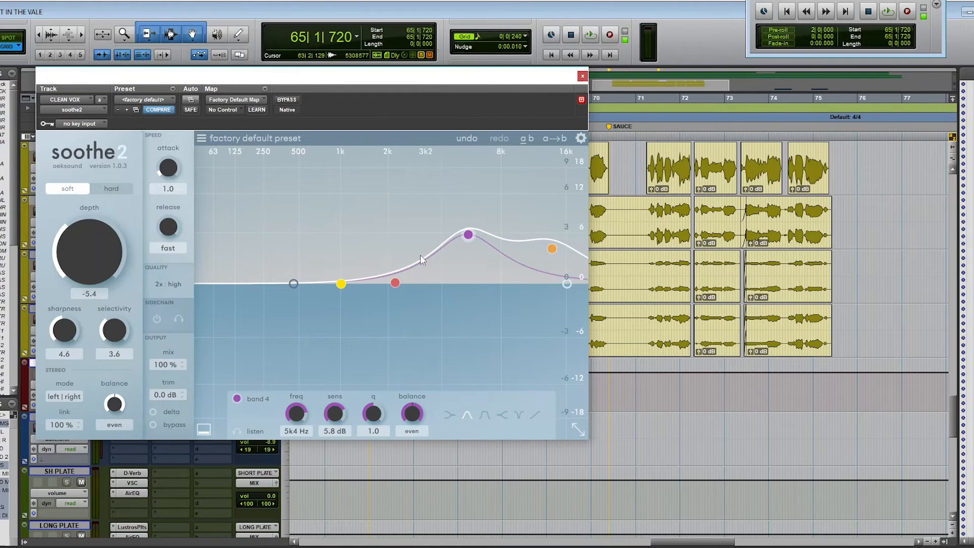
Play the vocals from 65|1|720 and compare them with soothe2 active and bypassed on CLEAN VOX
key("space")
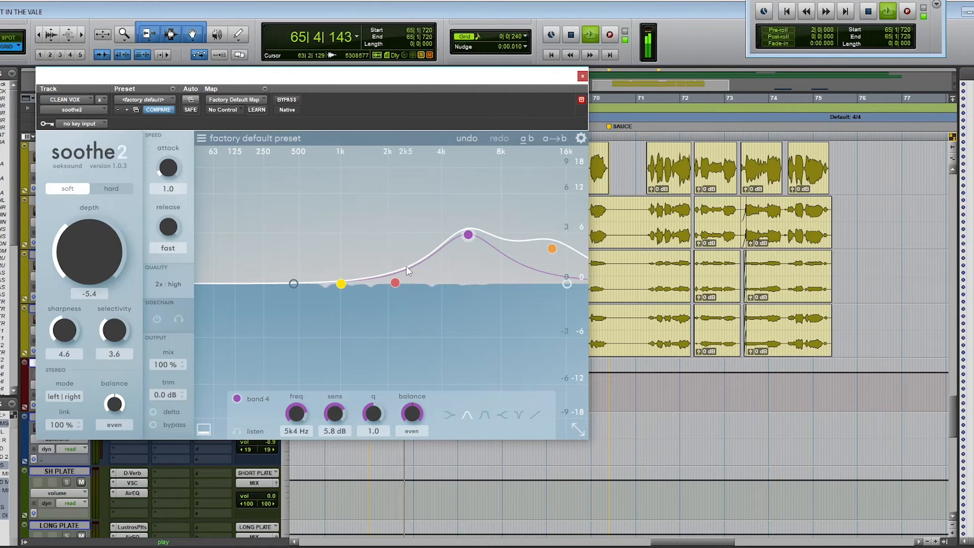
left_click(287, 100)
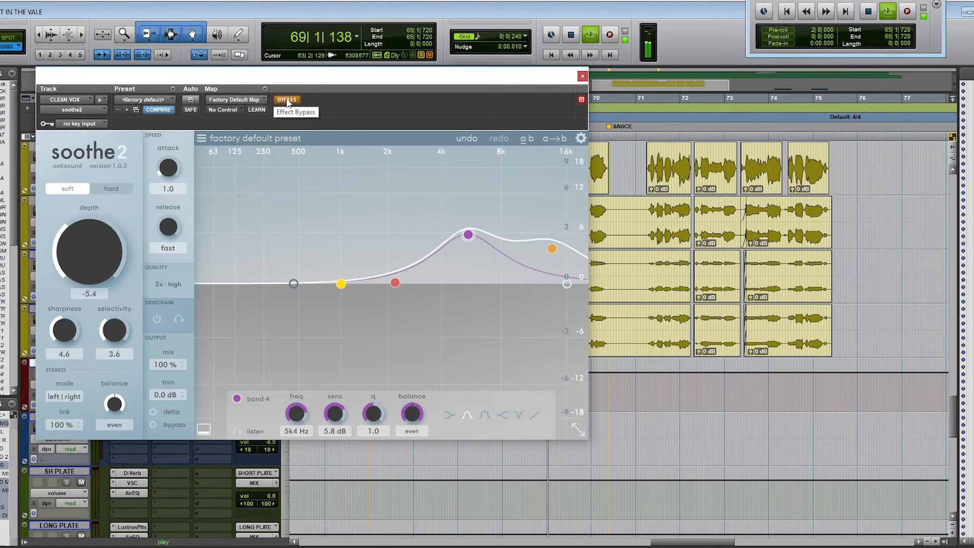
left_click(287, 99)
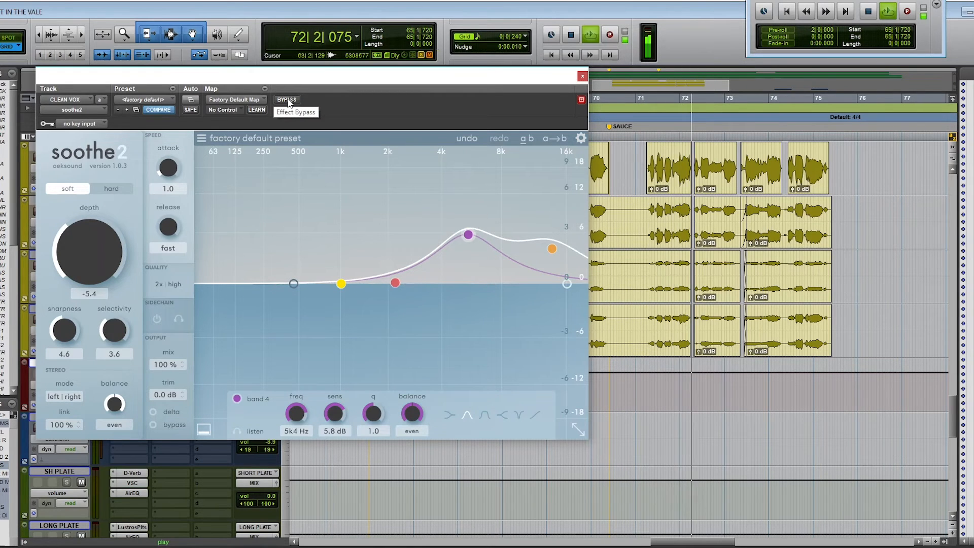
Bypass and reactivate soothe2 on CLEAN VOX once more during playback, and stop the vocals
left_click(287, 100)
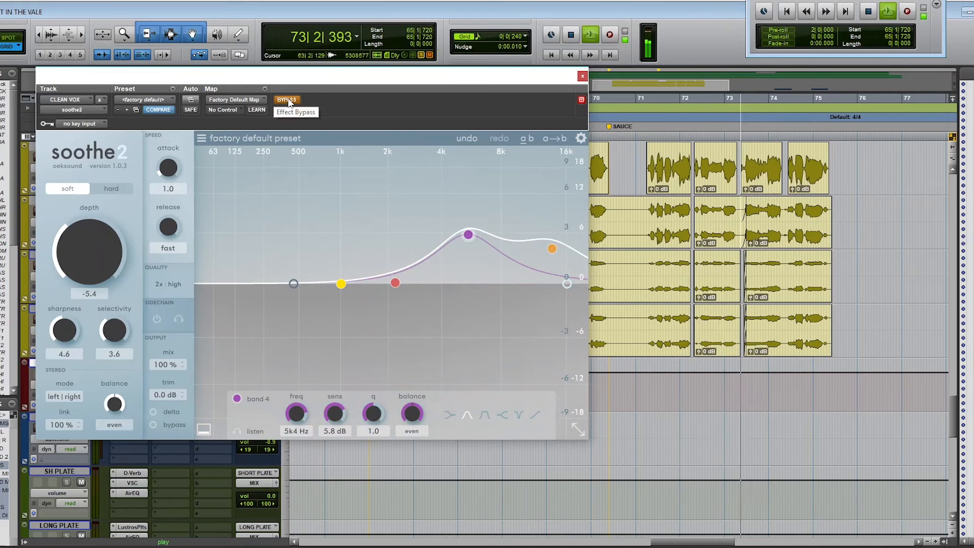
left_click(287, 100)
key("space")
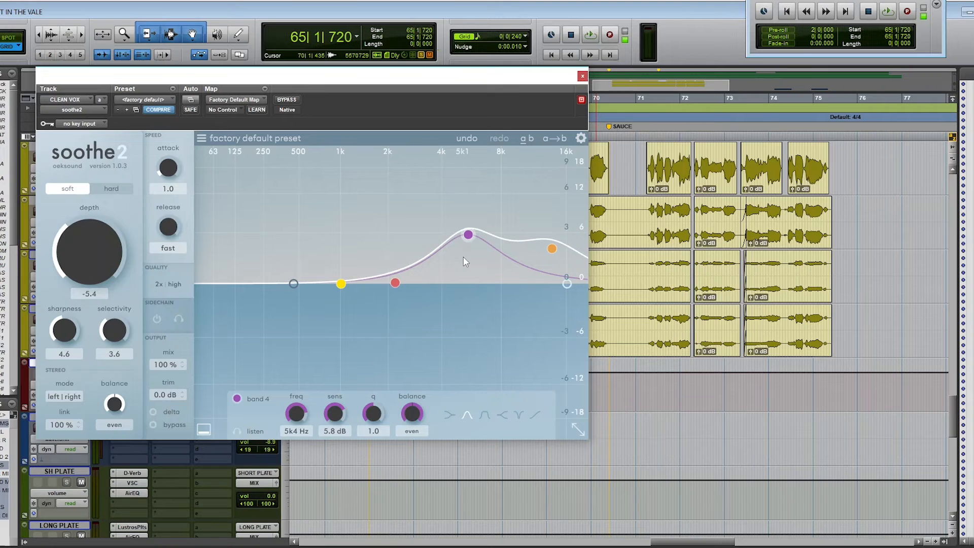
Replay the vocals from 65|1|720 and raise the soothe2 depth on CLEAN VOX to 3.7
key("space")
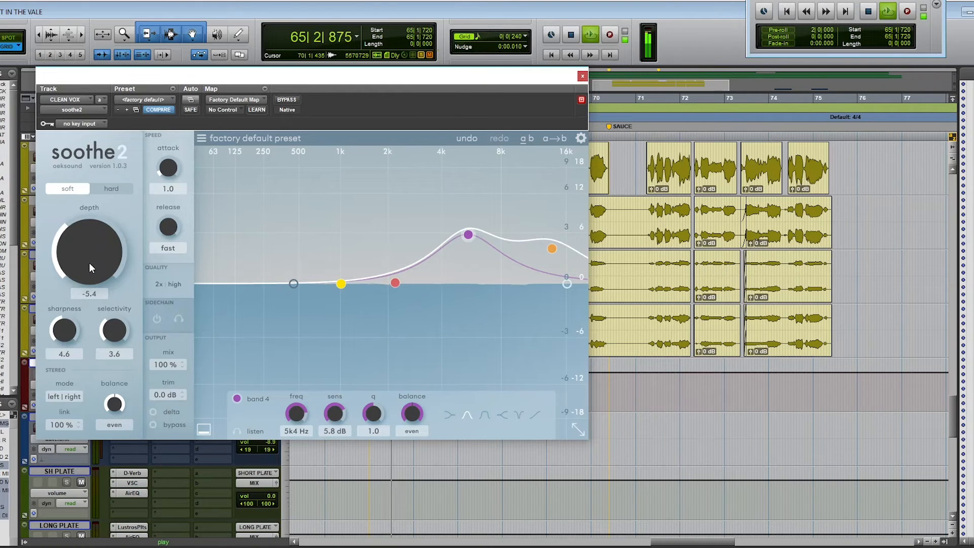
left_click_drag(90, 269, 85, 233)
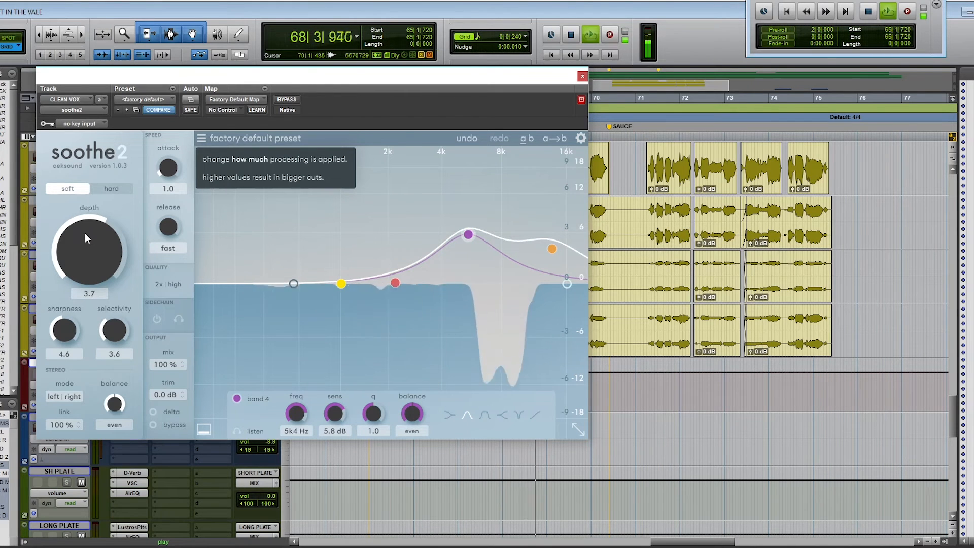
key("space")
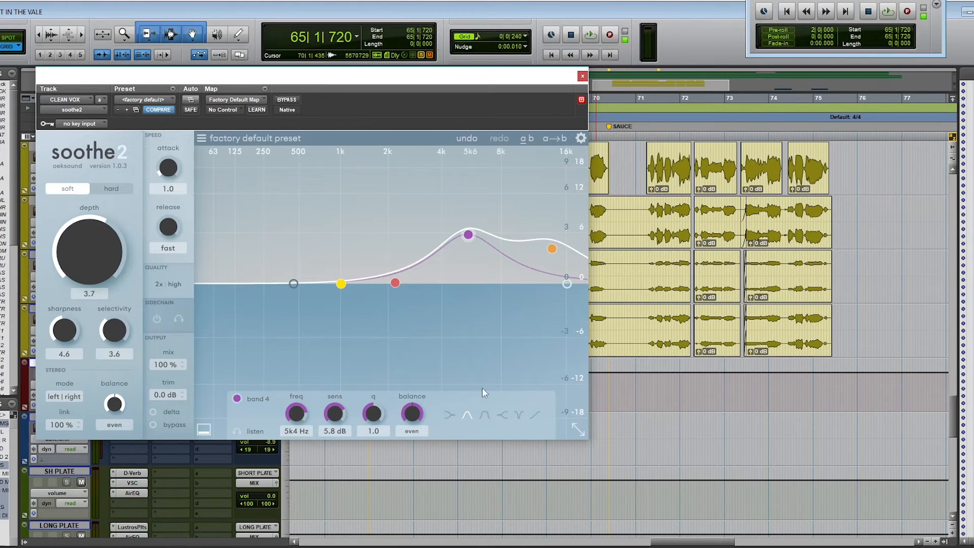
Set the soothe2 depth on CLEAN VOX to -4.8 and play the vocals again from 65|1|720
mouse_move(92, 257)
left_mouse_down()
mouse_move(93, 279)
mouse_move(95, 259)
left_mouse_up()
key("space")
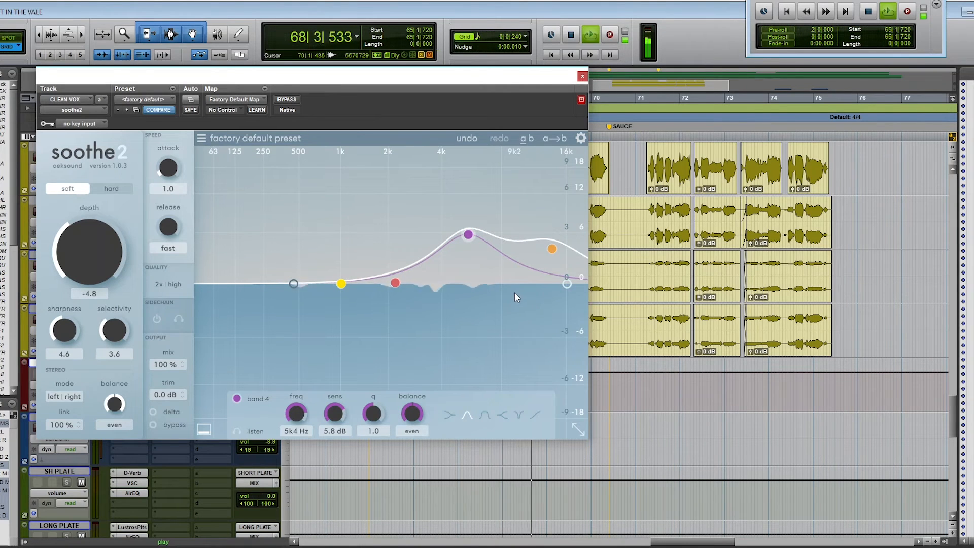
key("space")
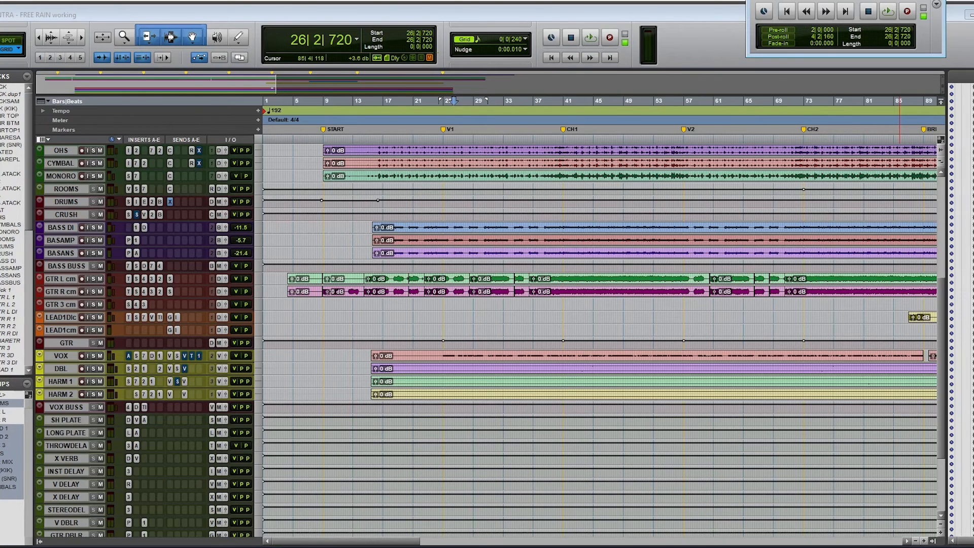
Open soothe2 on the Master 1 track of the FREE RAIN session, bypass it and move its window clear of the later bars
left_click(805, 369)
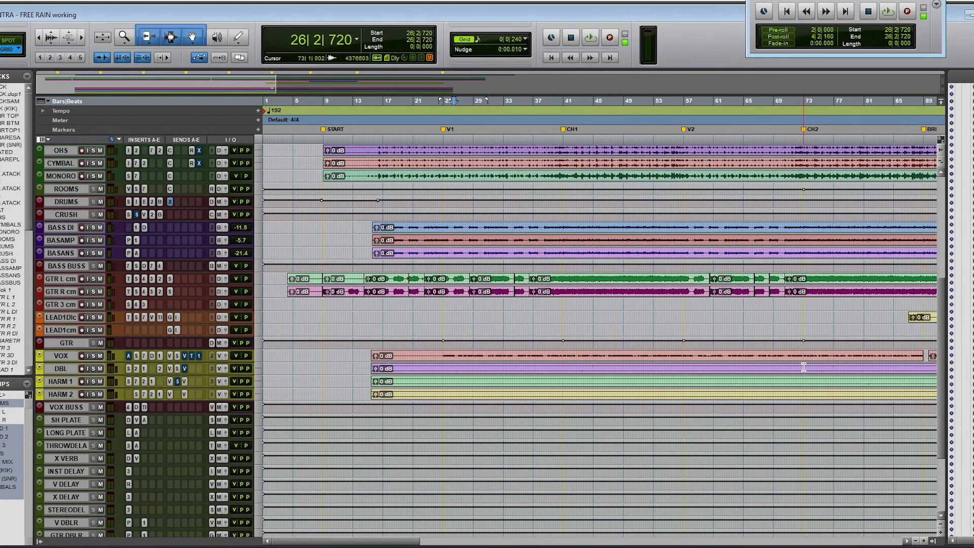
scroll(408, 341, "down", 2)
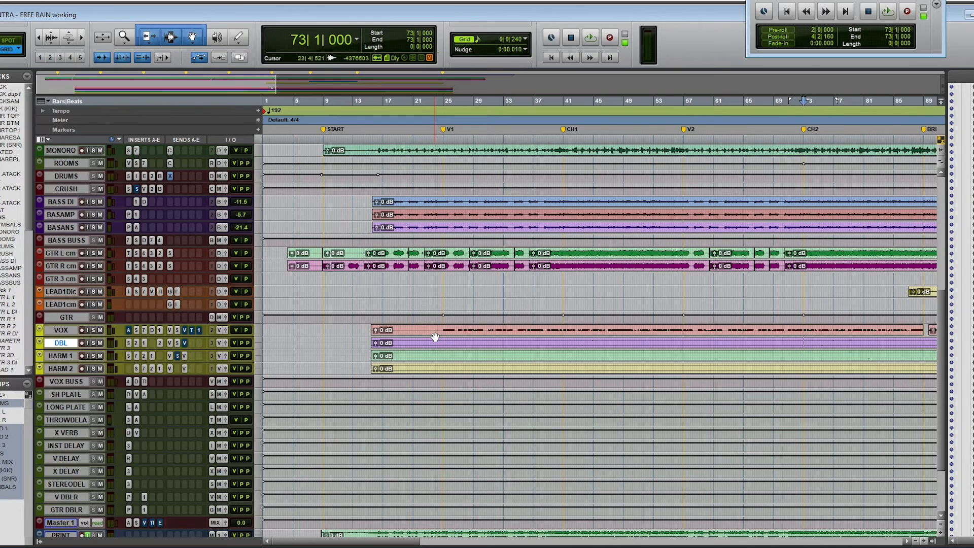
scroll(510, 310, "down", 5)
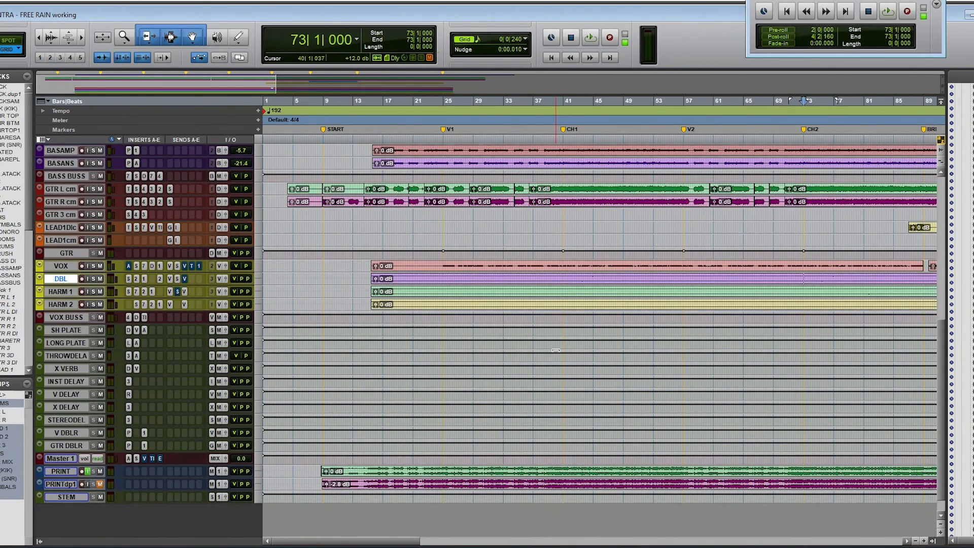
left_click(137, 459)
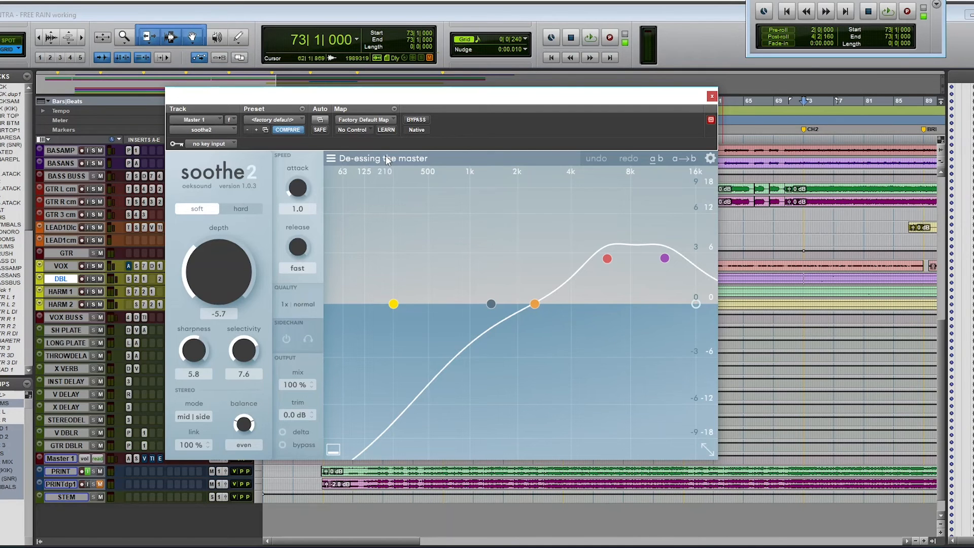
left_click(422, 122)
left_click_drag(472, 96, 389, 121)
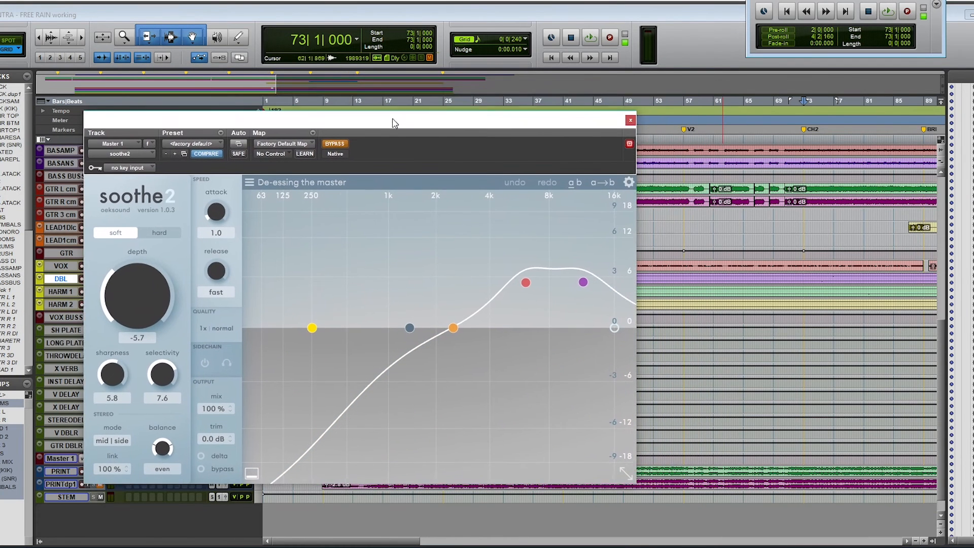
Play the full mix from 120|3|240 just before CH3, comparing it with soothe2 bypassed and active on Master 1
scroll(759, 201, "right", 2)
scroll(776, 207, "right", 1)
scroll(771, 206, "left", 1)
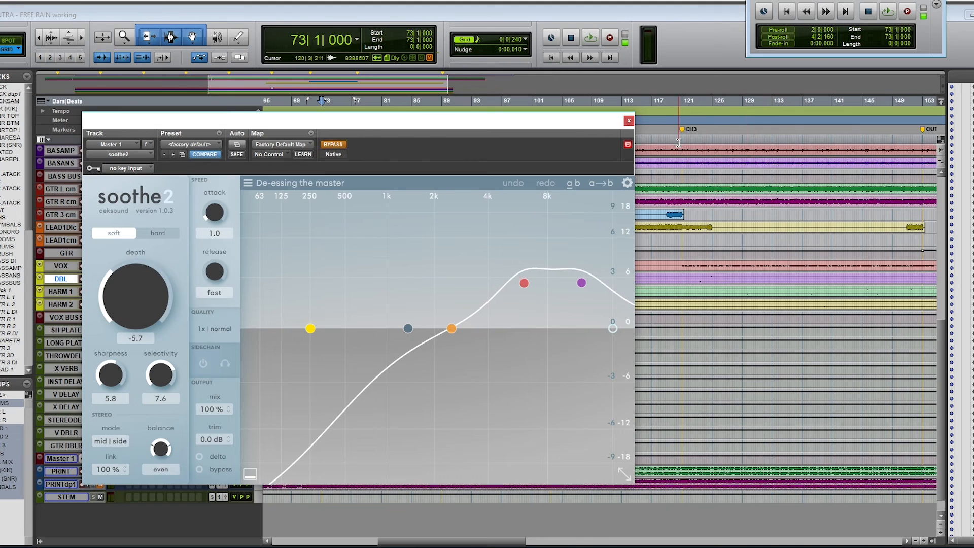
left_click(679, 167)
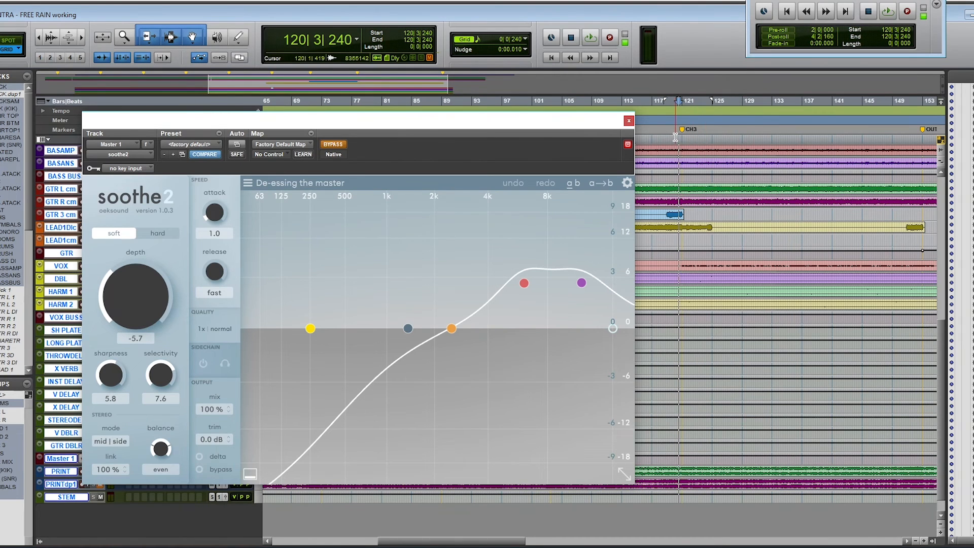
key("space")
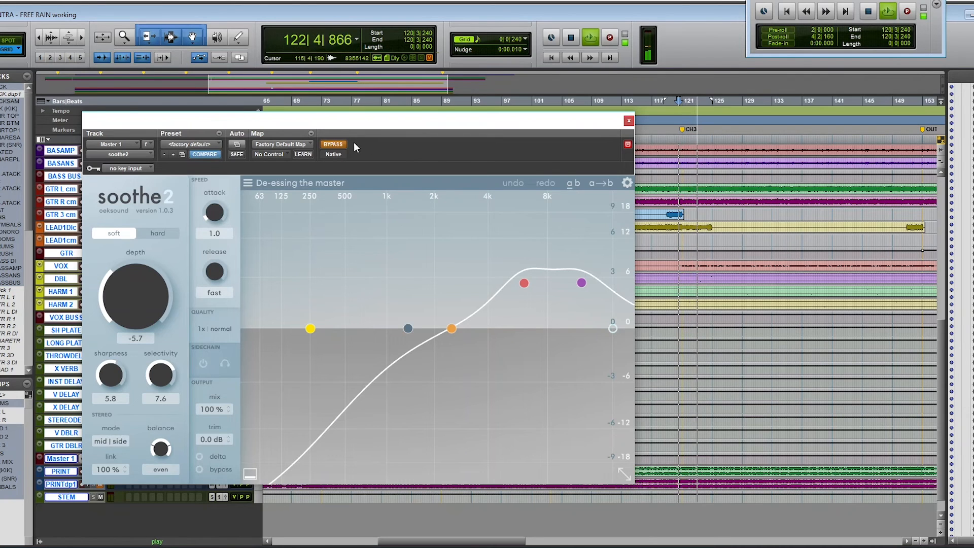
left_click(340, 145)
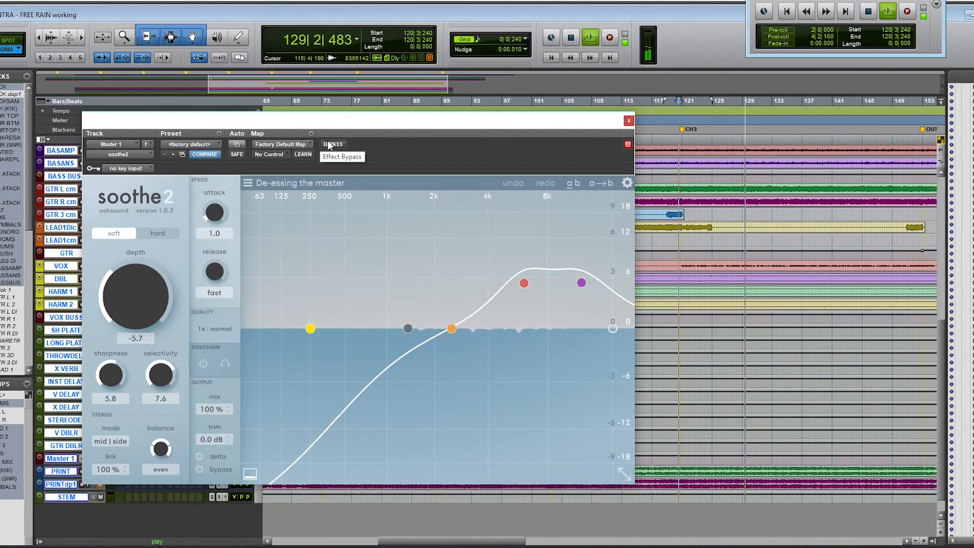
left_click(331, 146)
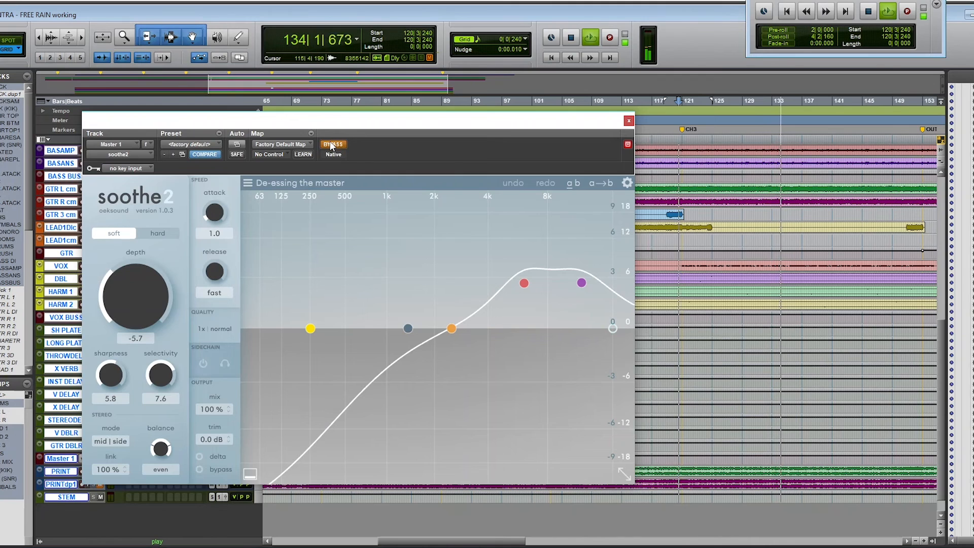
left_click(331, 146)
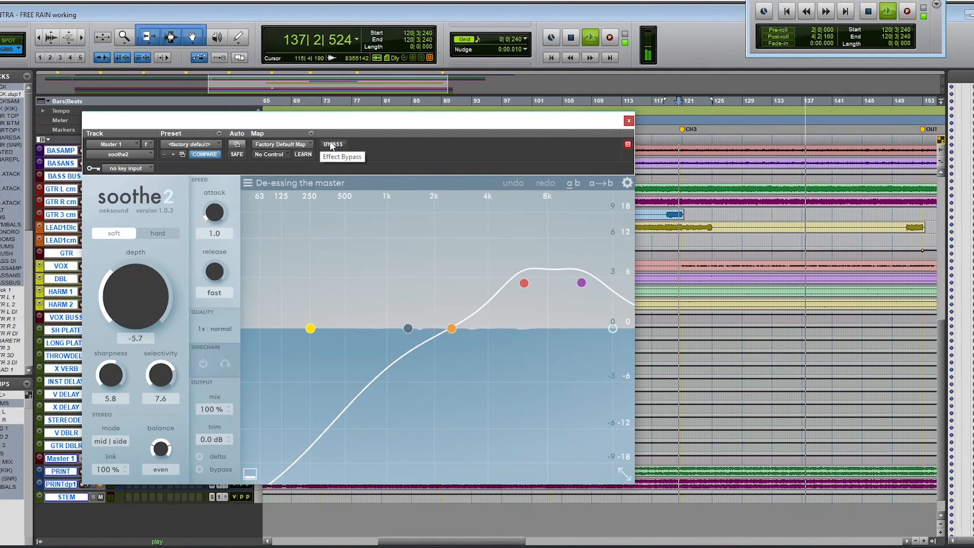
left_click(334, 145)
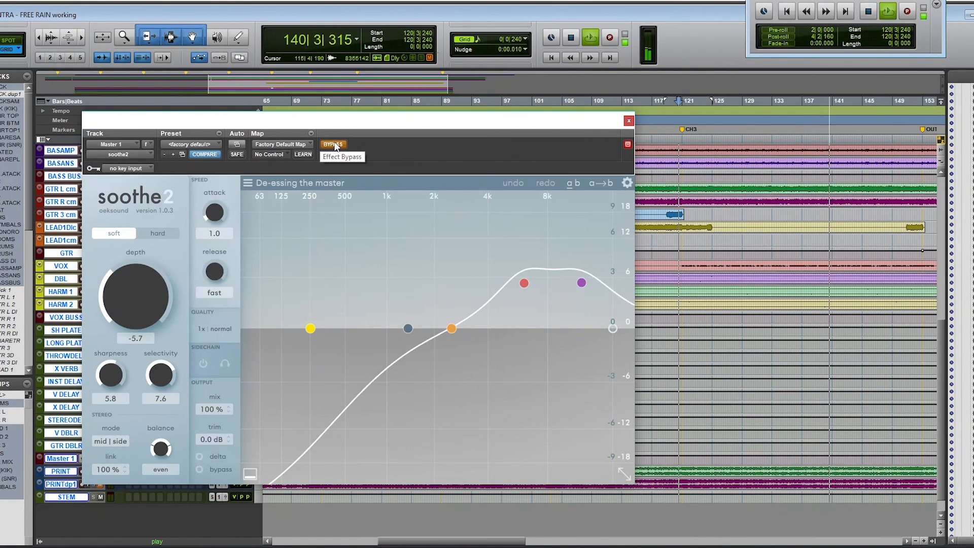
key("space")
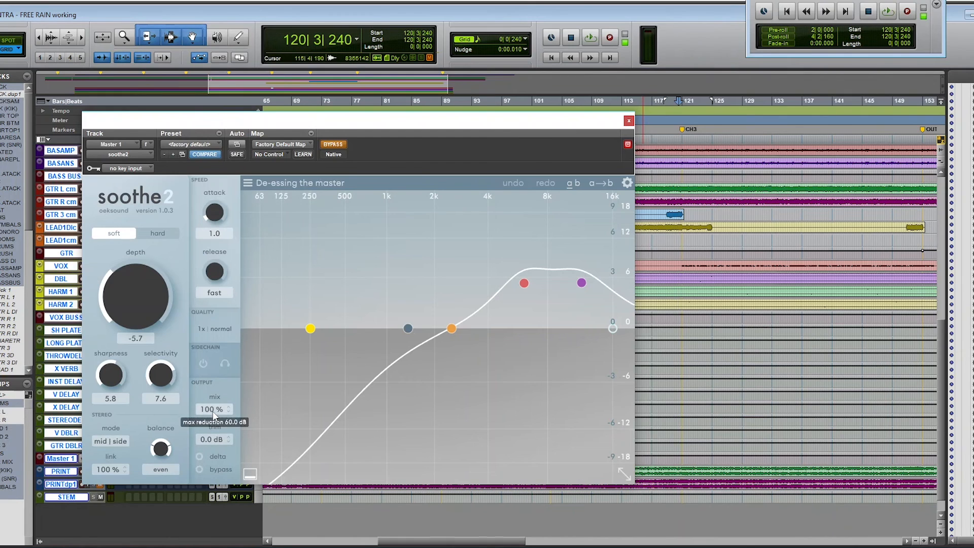
Set the soothe2 mix on Master 1 to 70 % and replay from 120|3|240, comparing it bypassed and active
mouse_move(209, 411)
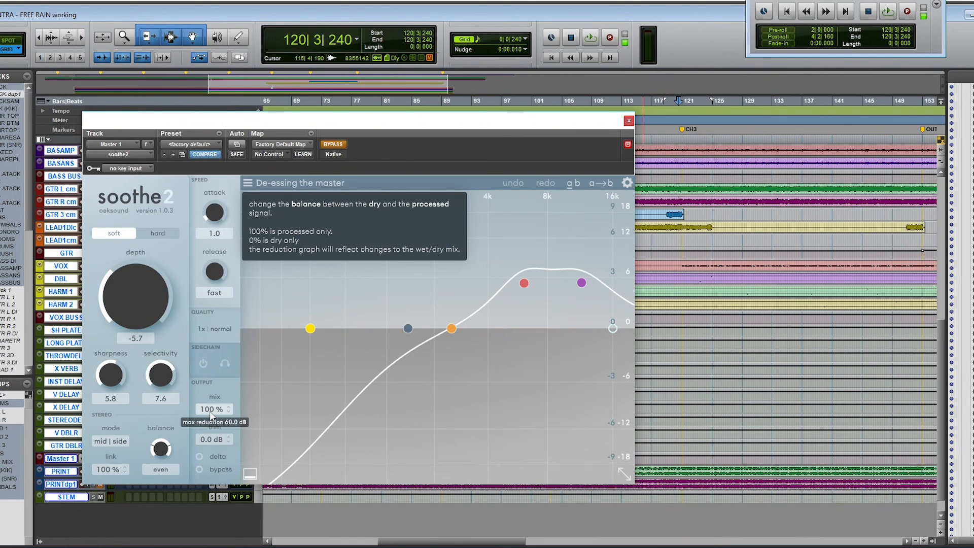
left_click_drag(208, 411, 211, 452)
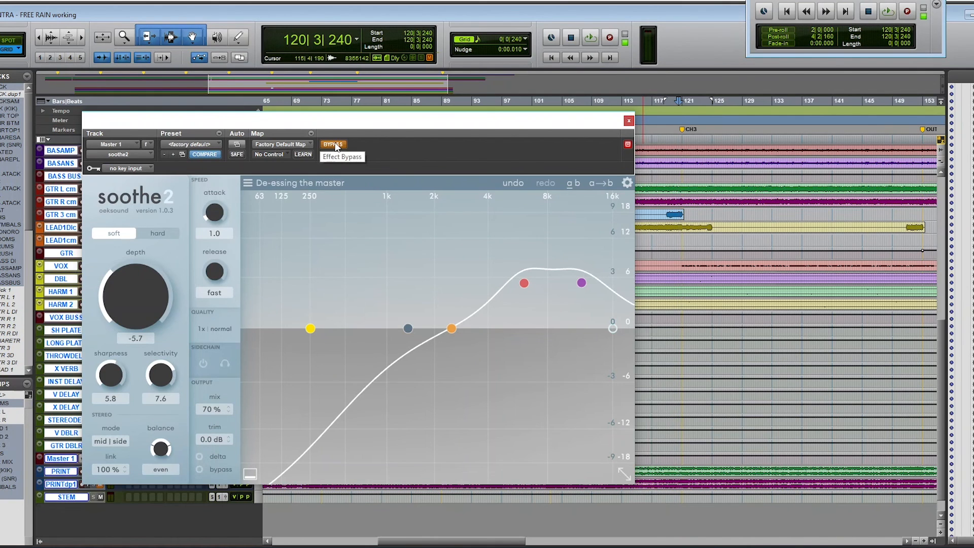
key("space")
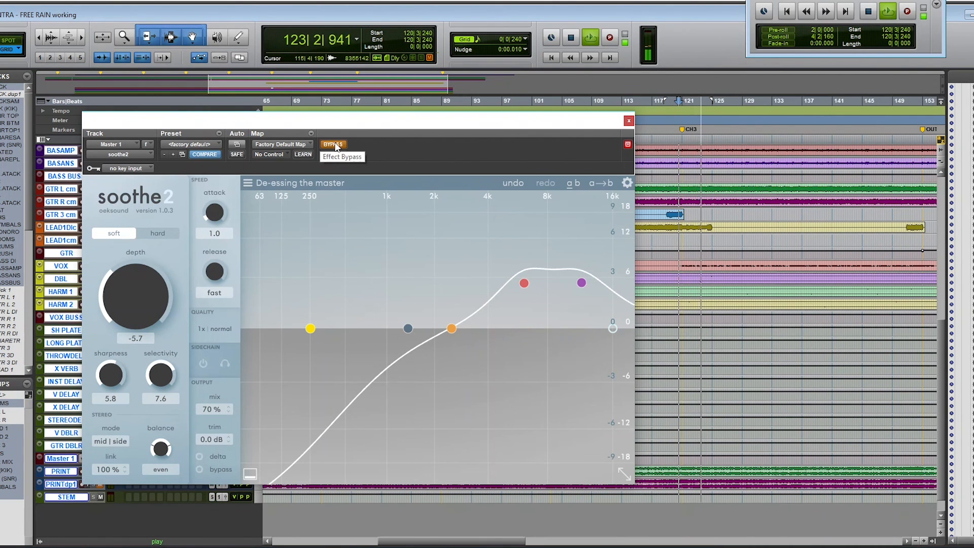
left_click(334, 144)
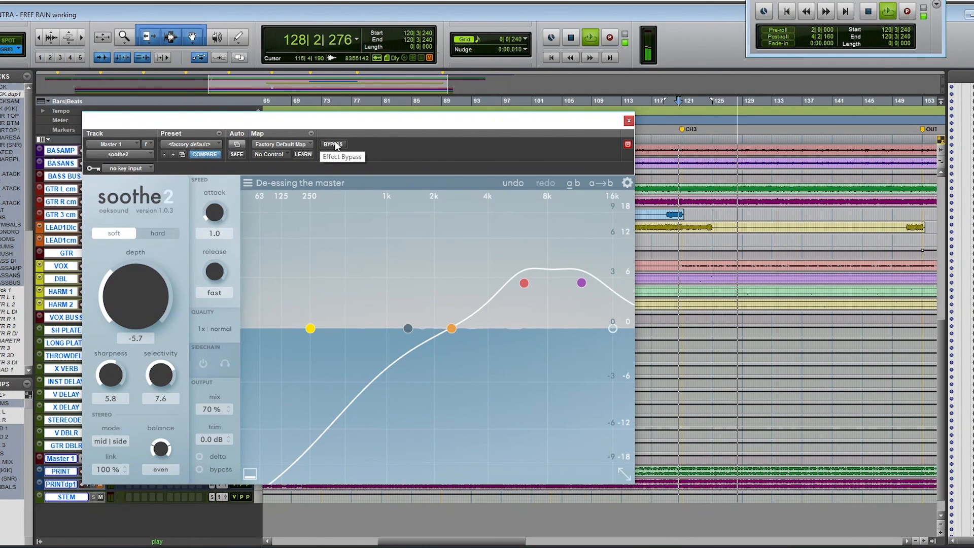
left_click(334, 145)
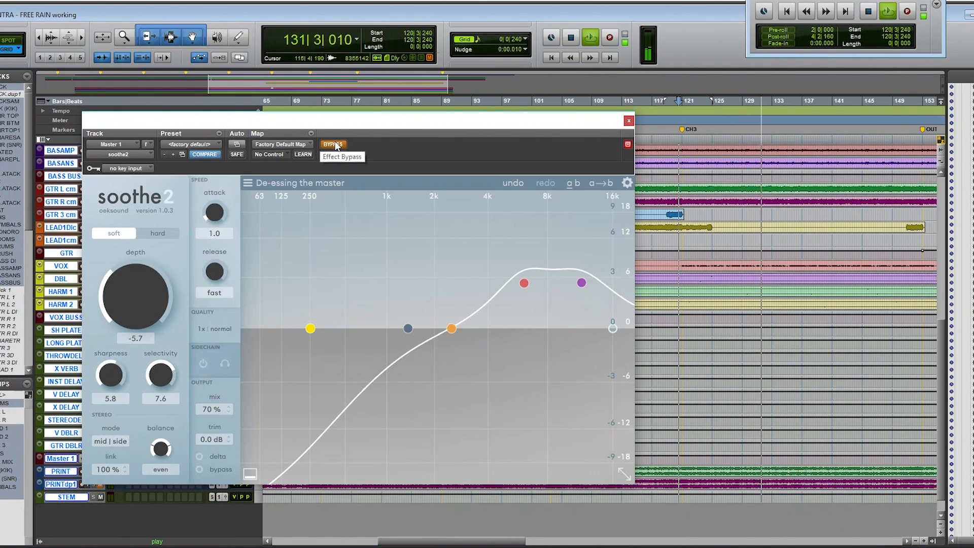
left_click(335, 146)
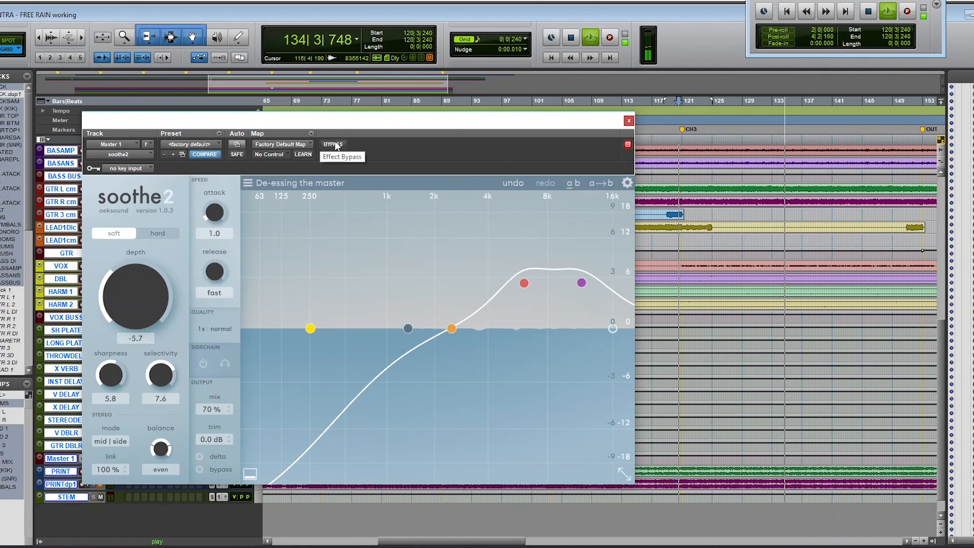
left_click(335, 146)
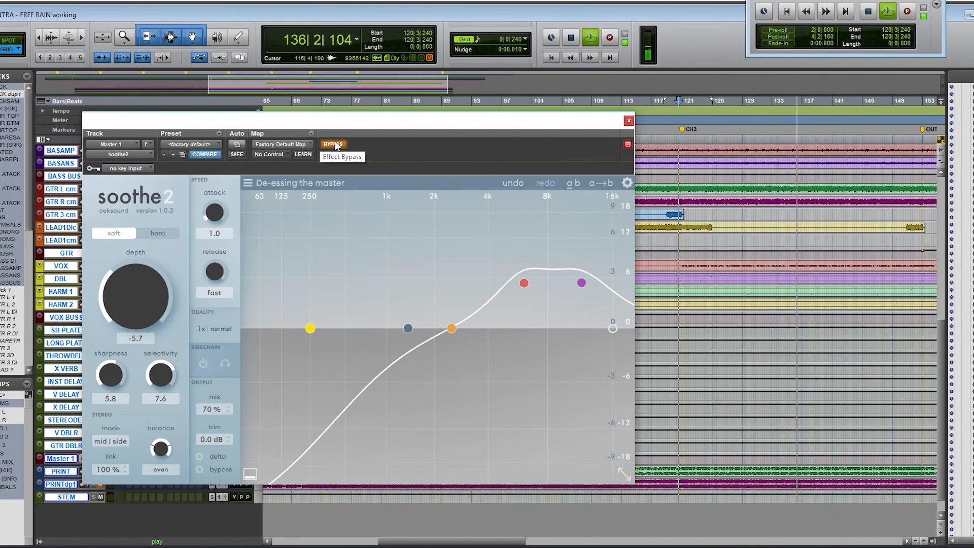
left_click(335, 146)
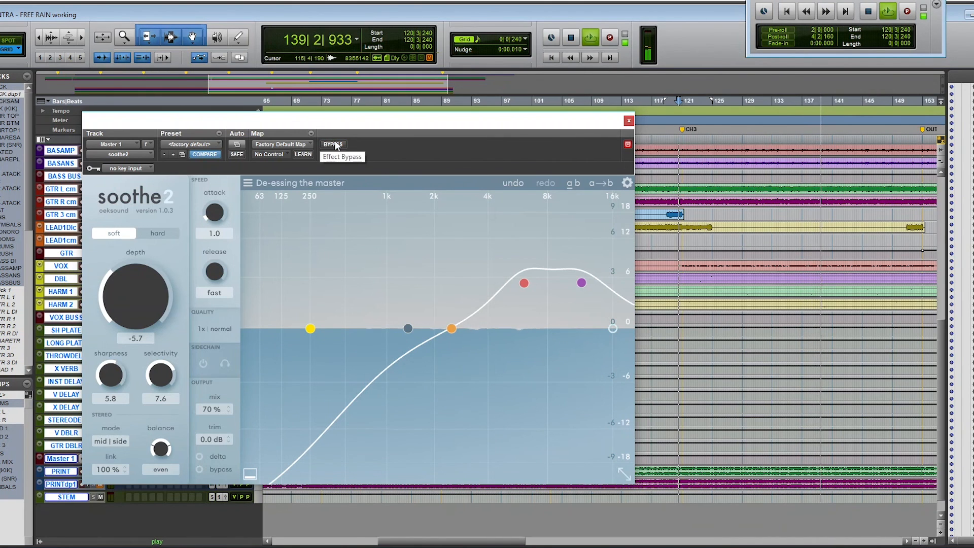
Set the soothe2 mix on Master 1 to 59 % during playback, compare it bypassed and active, and stop playback
left_click_drag(214, 410, 212, 427)
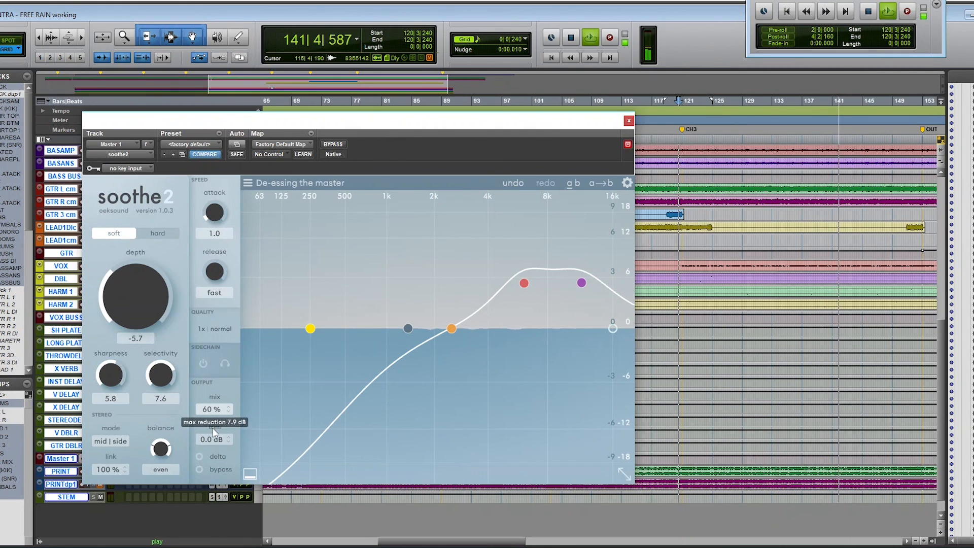
left_click(334, 146)
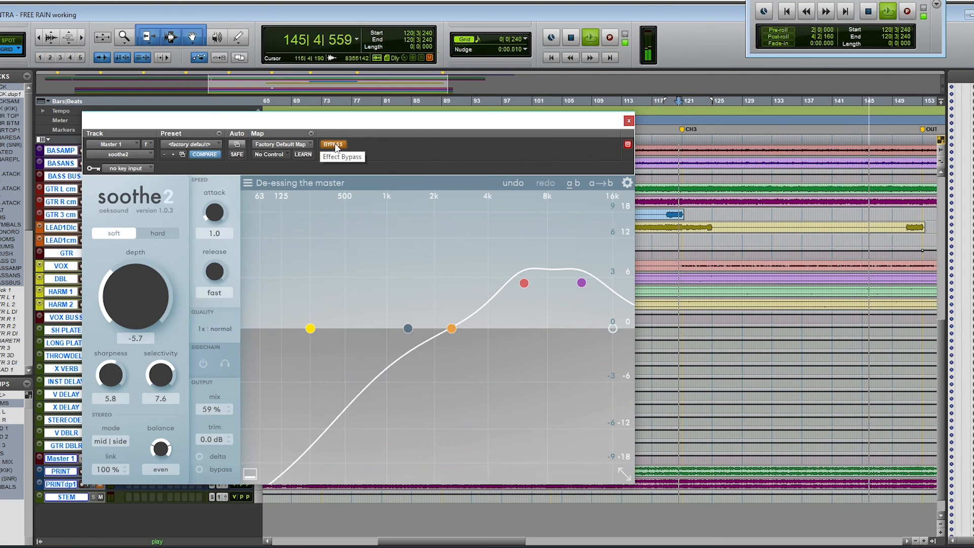
left_click(335, 146)
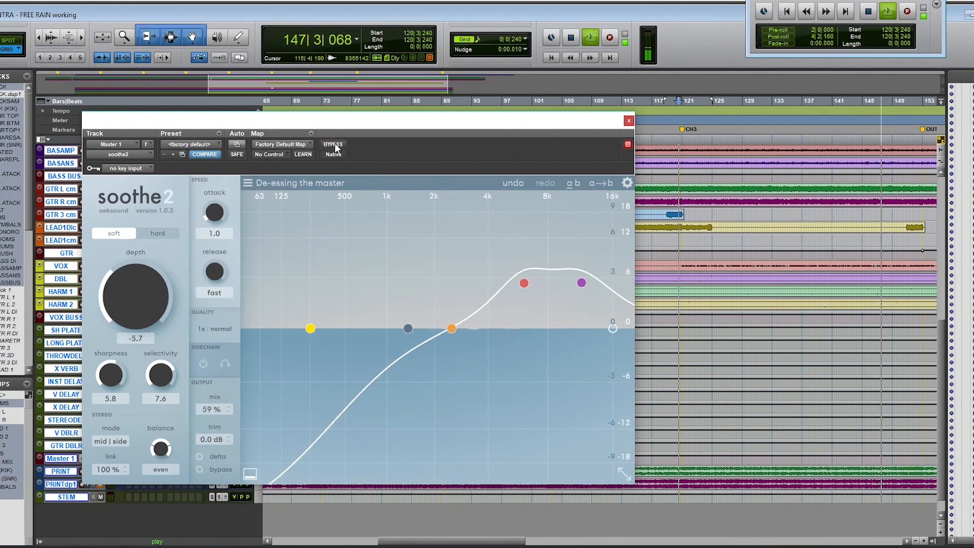
key("space")
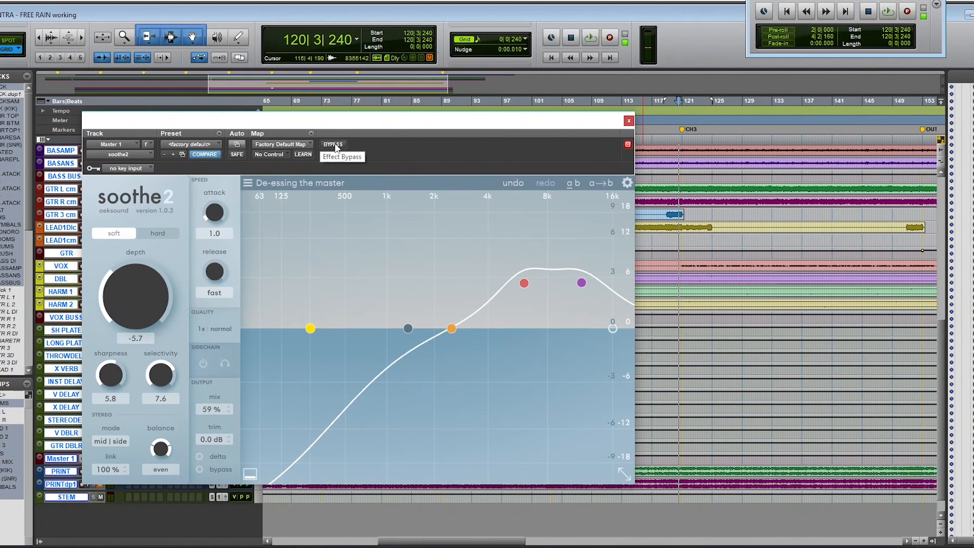